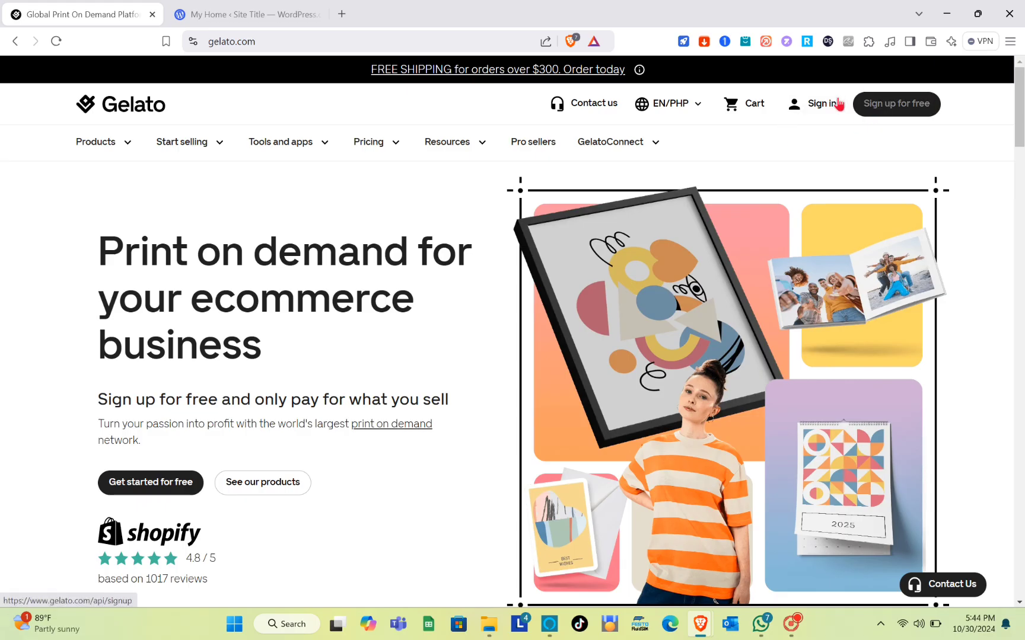
Sign in to the Gelato account from gelato.com to reach the dashboard's welcome page.
{"action": "left_click", "coordinate": [833, 105]}
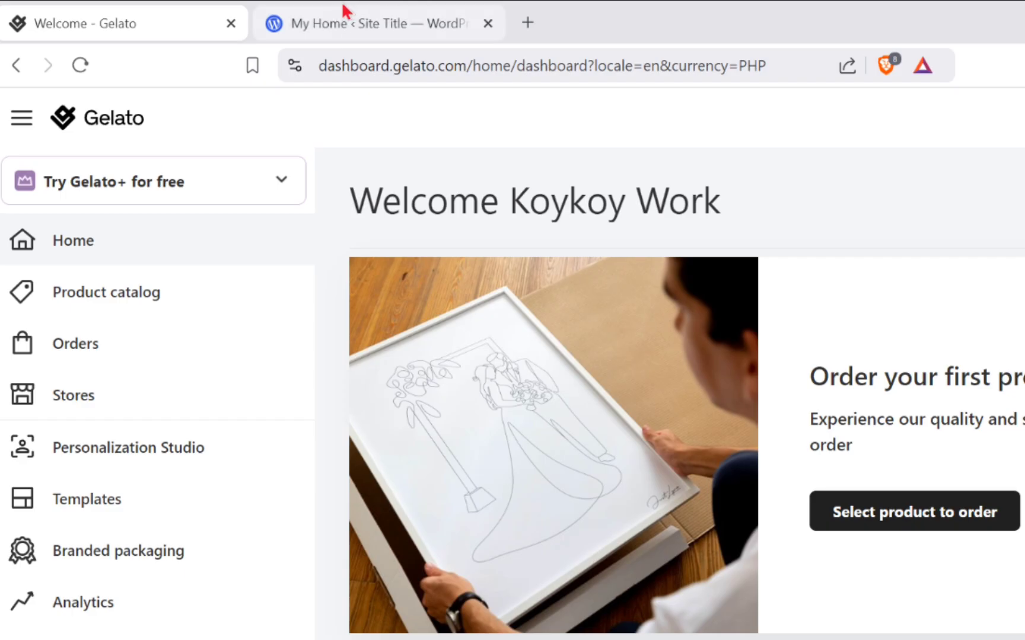
{"action": "left_click", "coordinate": [225, 10]}
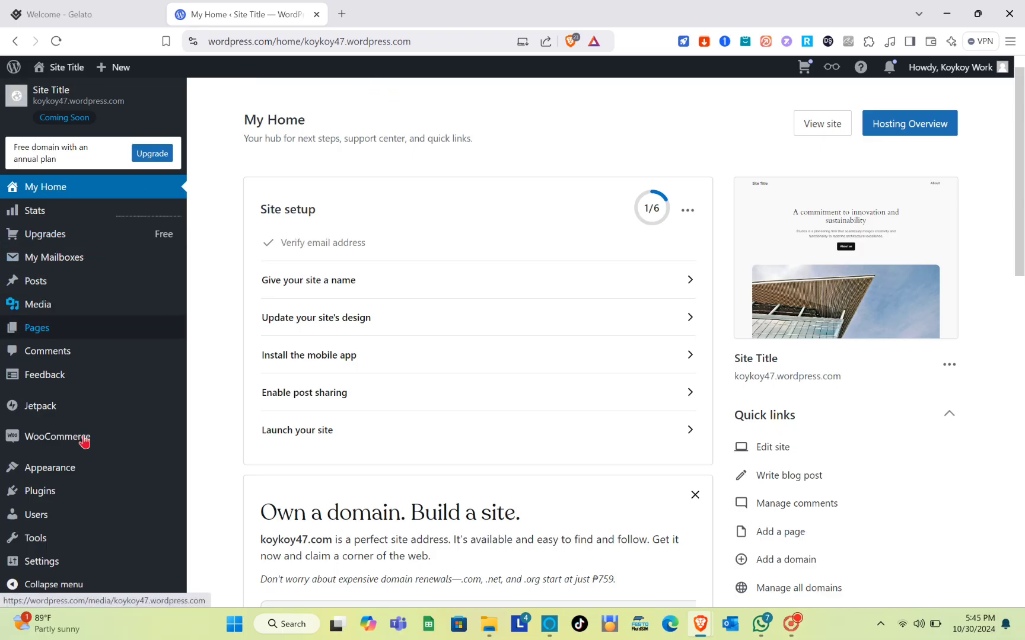
{"action": "scroll", "coordinate": [76, 475], "scroll_direction": "down", "scroll_amount": 3}
{"action": "scroll", "coordinate": [76, 474], "scroll_direction": "up", "scroll_amount": 3}
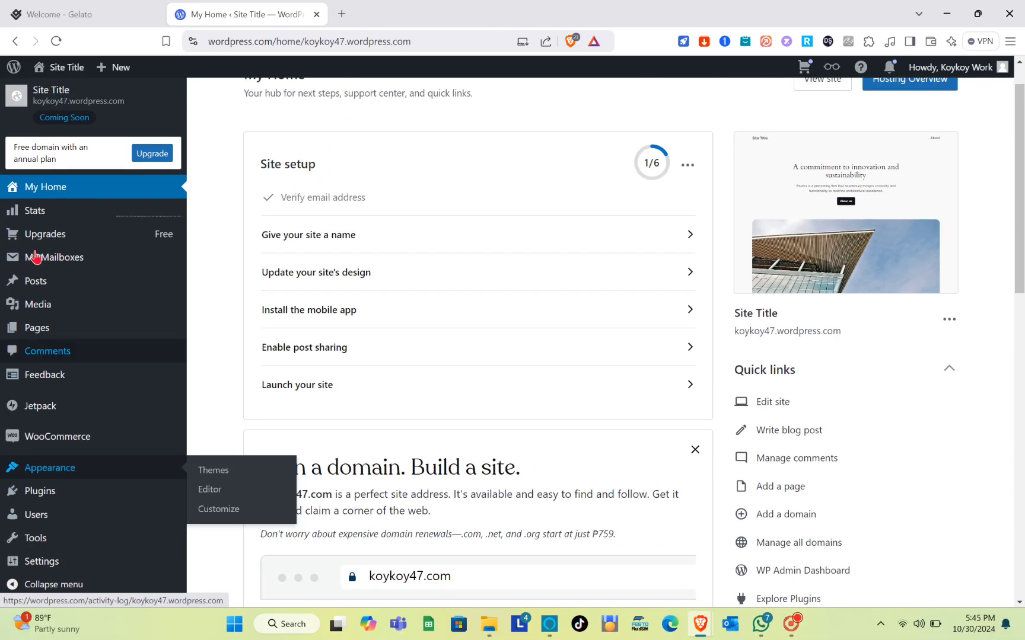
{"action": "left_click", "coordinate": [24, 8]}
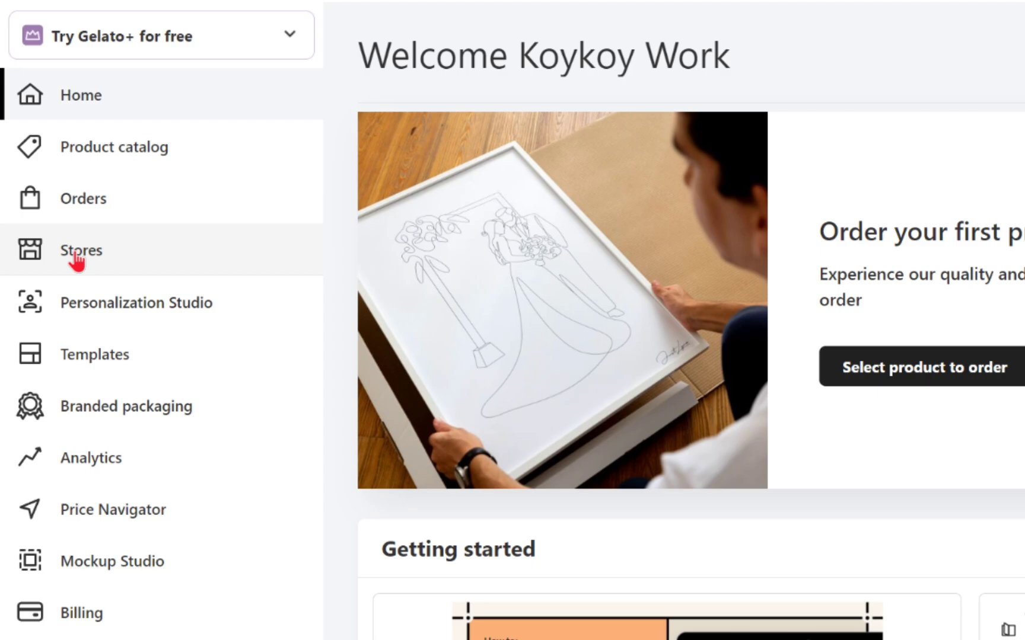
Open the Stores page, highlight the Direct integrations heading, and look over the integration cards.
{"action": "left_click", "coordinate": [77, 254]}
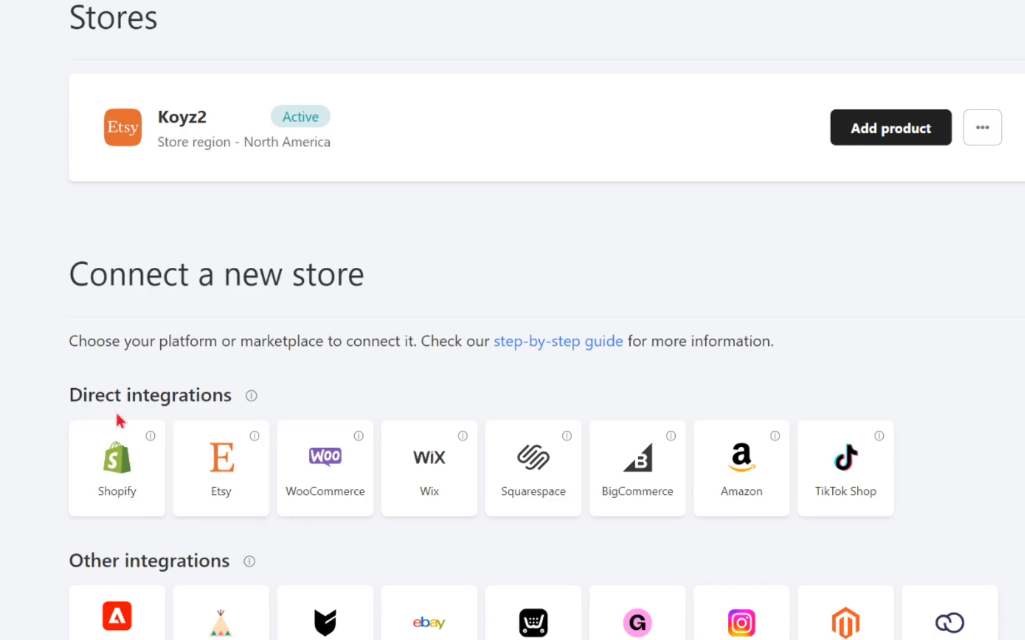
{"action": "left_click_drag", "start_coordinate": [69, 395], "coordinate": [240, 389]}
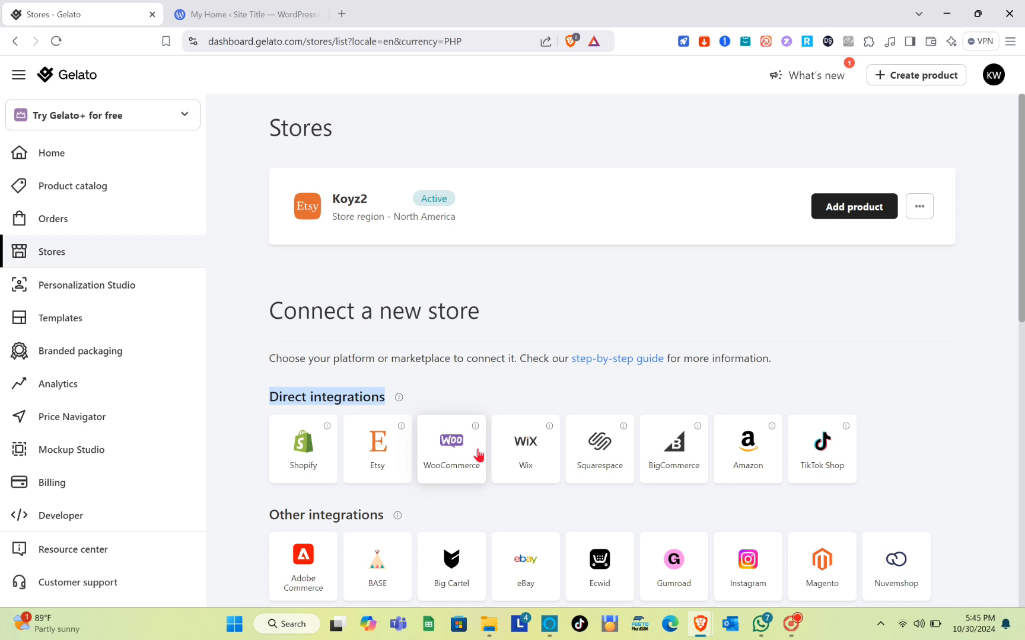
{"action": "scroll", "coordinate": [466, 462], "scroll_direction": "down", "scroll_amount": 2}
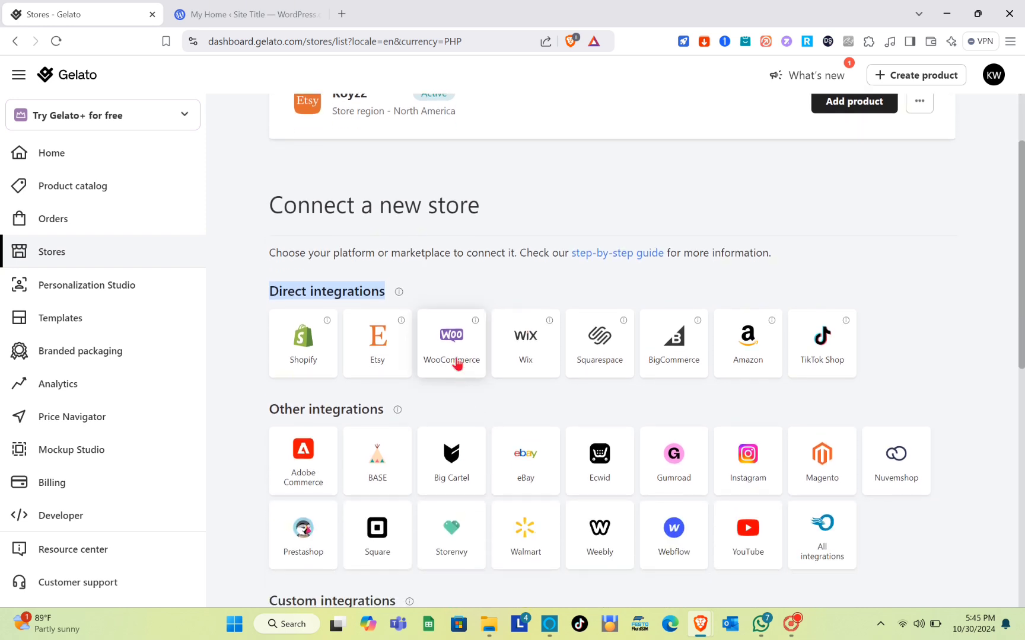
{"action": "scroll", "coordinate": [469, 483], "scroll_direction": "up", "scroll_amount": 2}
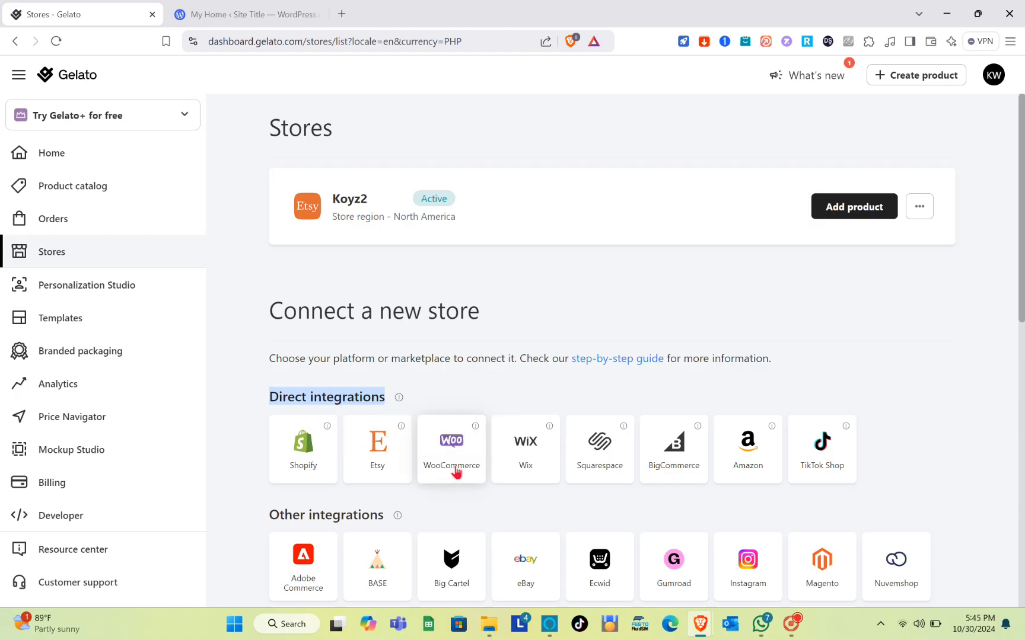
Skim the Connect WooCommerce store guide's steps, then go back to the WordPress My Home dashboard.
{"action": "left_click", "coordinate": [456, 471]}
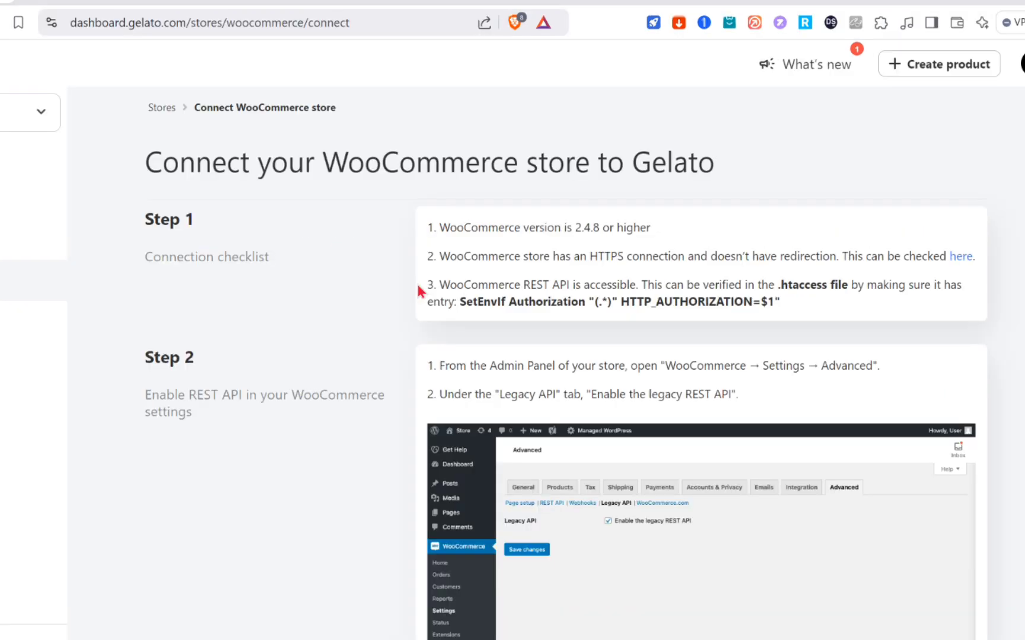
{"action": "scroll", "coordinate": [491, 258], "scroll_direction": "down", "scroll_amount": 9}
{"action": "scroll", "coordinate": [418, 291], "scroll_direction": "down", "scroll_amount": 20}
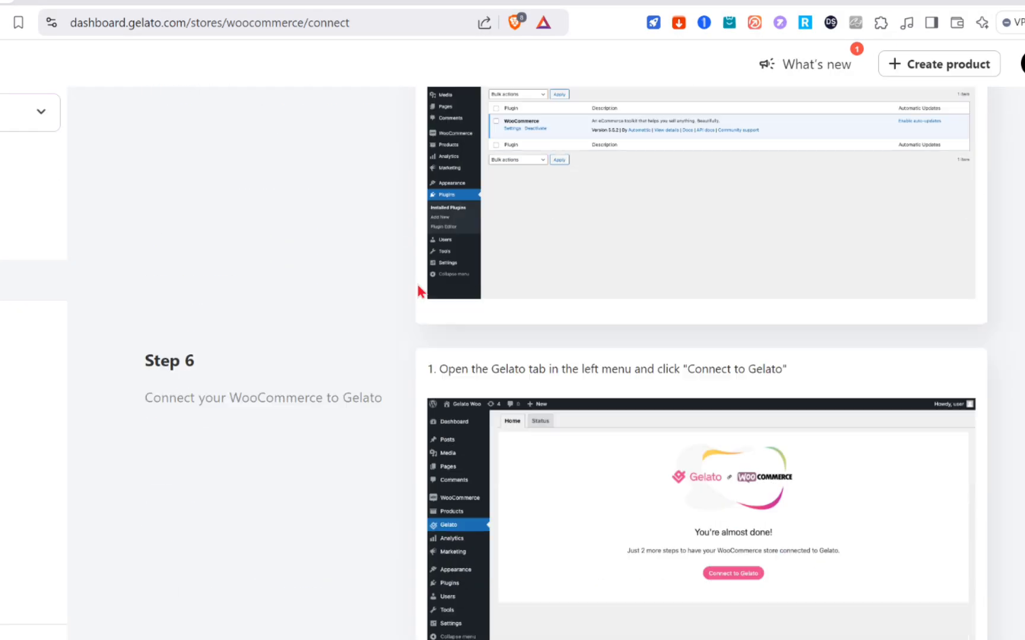
{"action": "scroll", "coordinate": [418, 290], "scroll_direction": "up", "scroll_amount": 20}
{"action": "scroll", "coordinate": [418, 291], "scroll_direction": "up", "scroll_amount": 3}
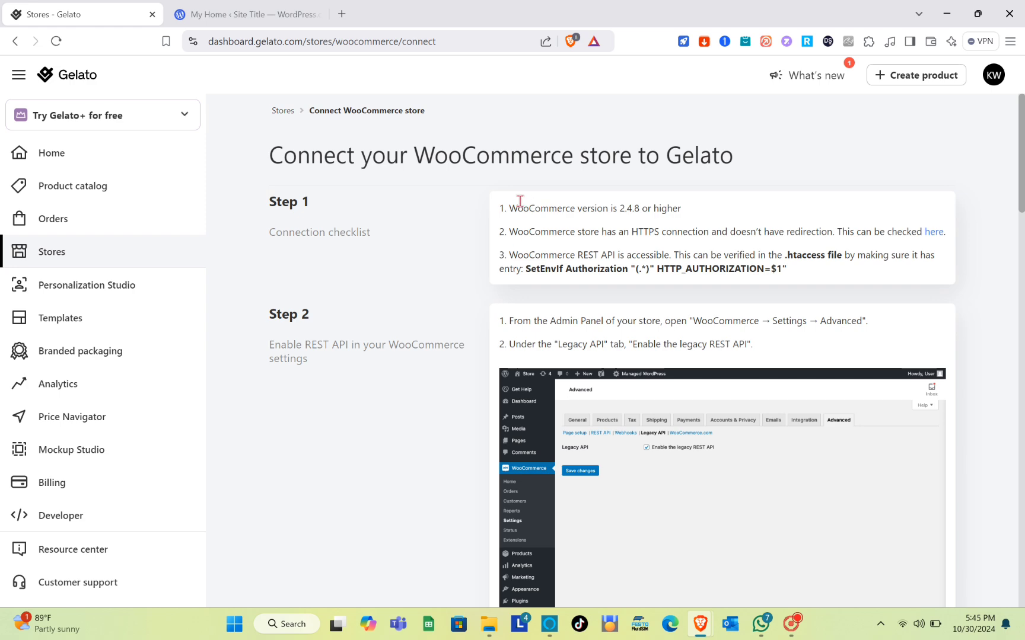
{"action": "left_click", "coordinate": [231, 9]}
{"action": "scroll", "coordinate": [87, 500], "scroll_direction": "down", "scroll_amount": 1}
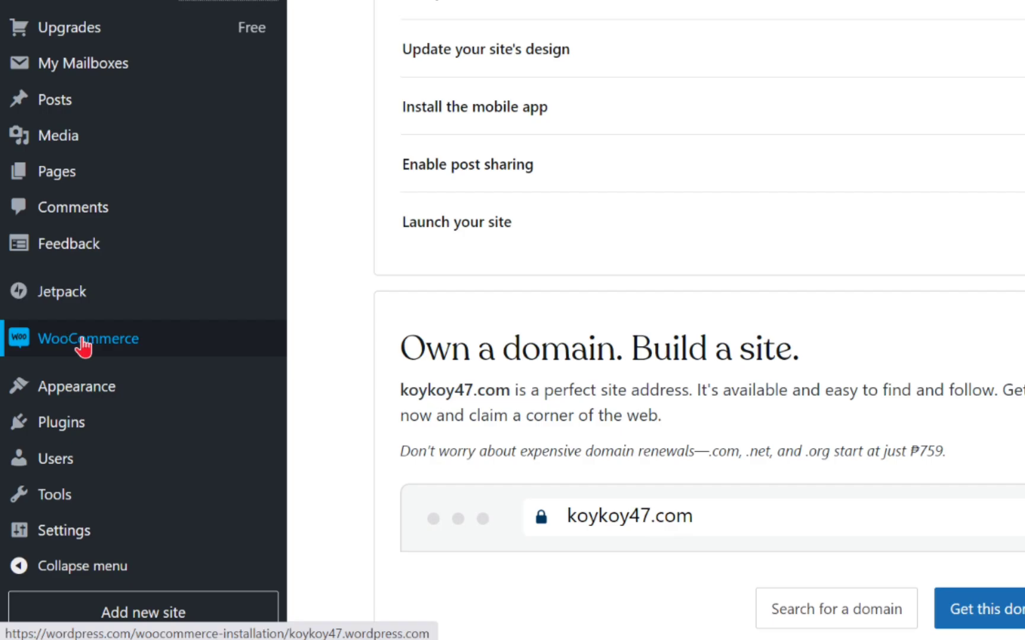
Show the WordPress WooCommerce setup text, then highlight Gelato's HTTPS, no-redirection checklist item.
{"action": "left_click", "coordinate": [107, 341]}
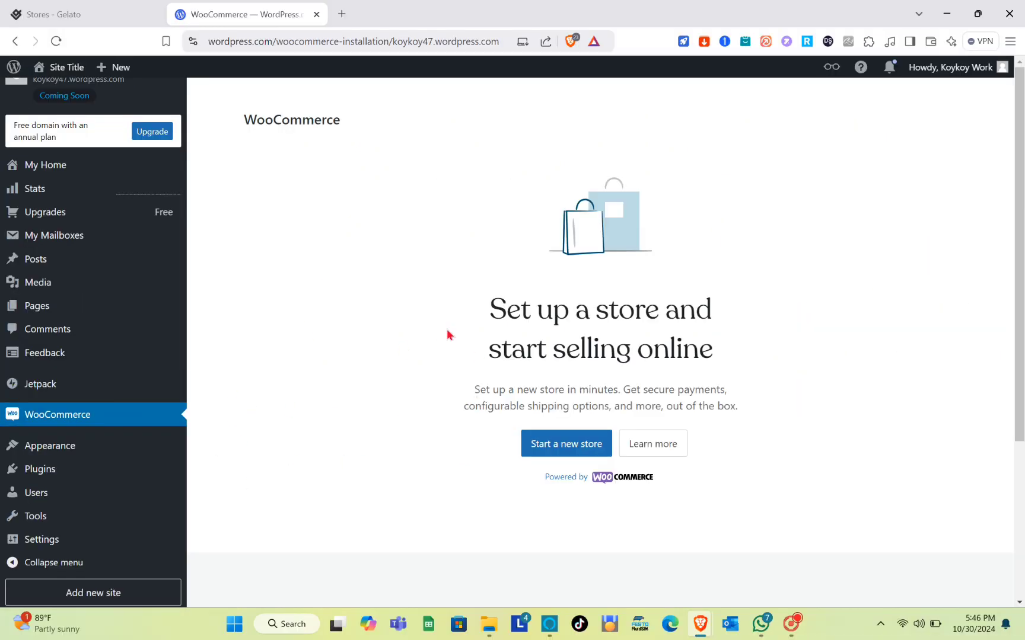
{"action": "left_click_drag", "start_coordinate": [445, 334], "coordinate": [83, 411]}
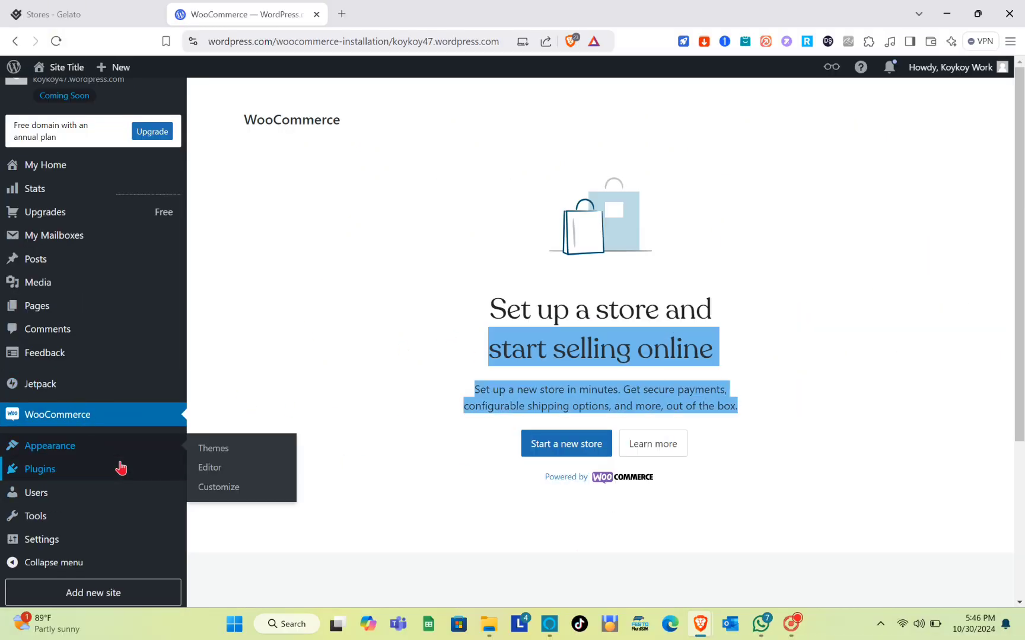
{"action": "left_click", "coordinate": [103, 7]}
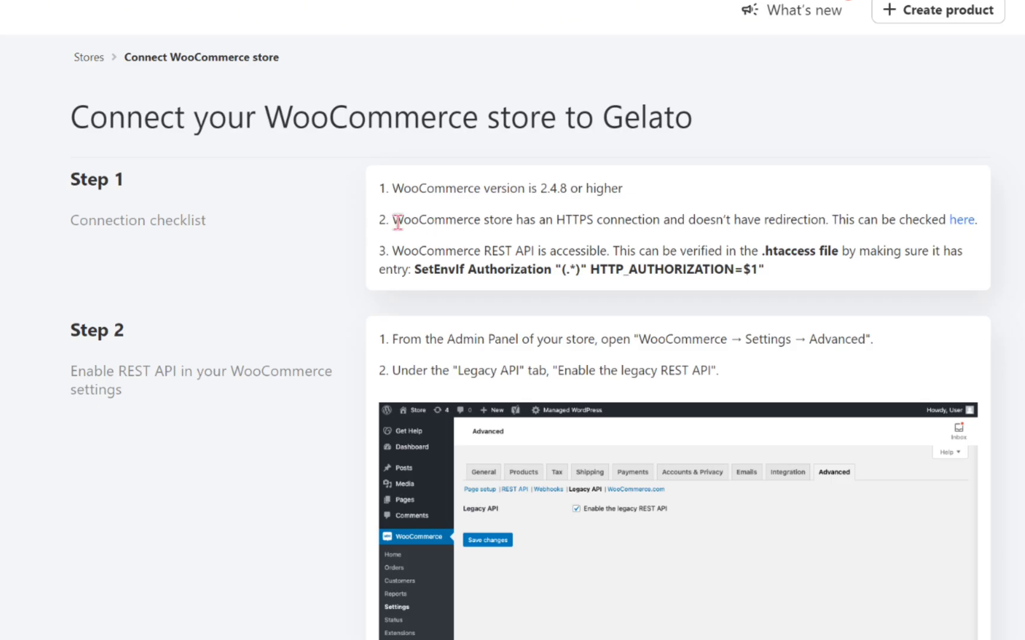
{"action": "left_click_drag", "start_coordinate": [396, 222], "coordinate": [973, 231]}
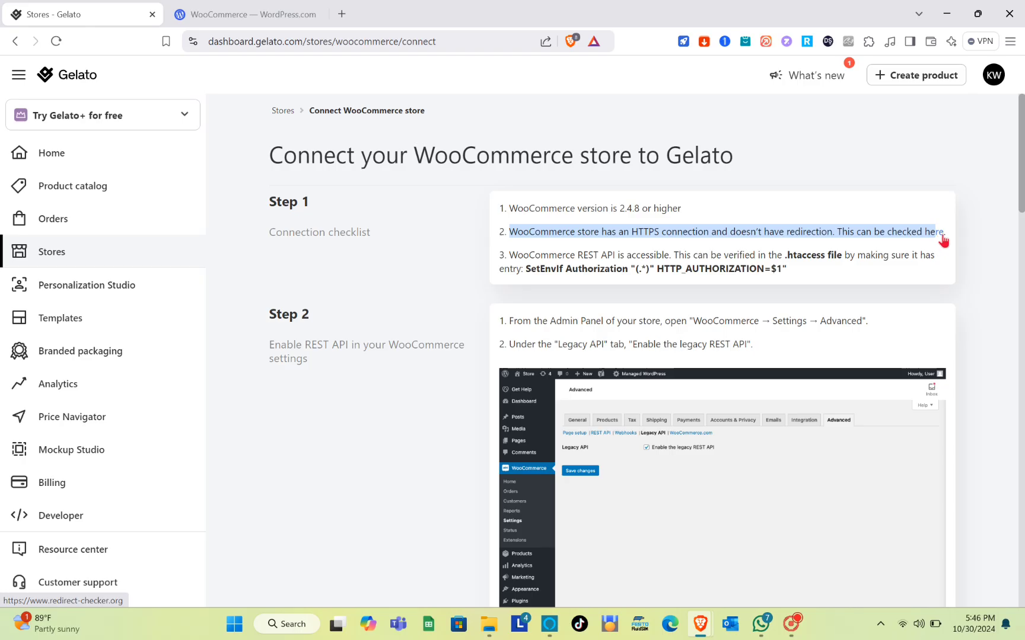
{"action": "left_click", "coordinate": [942, 237]}
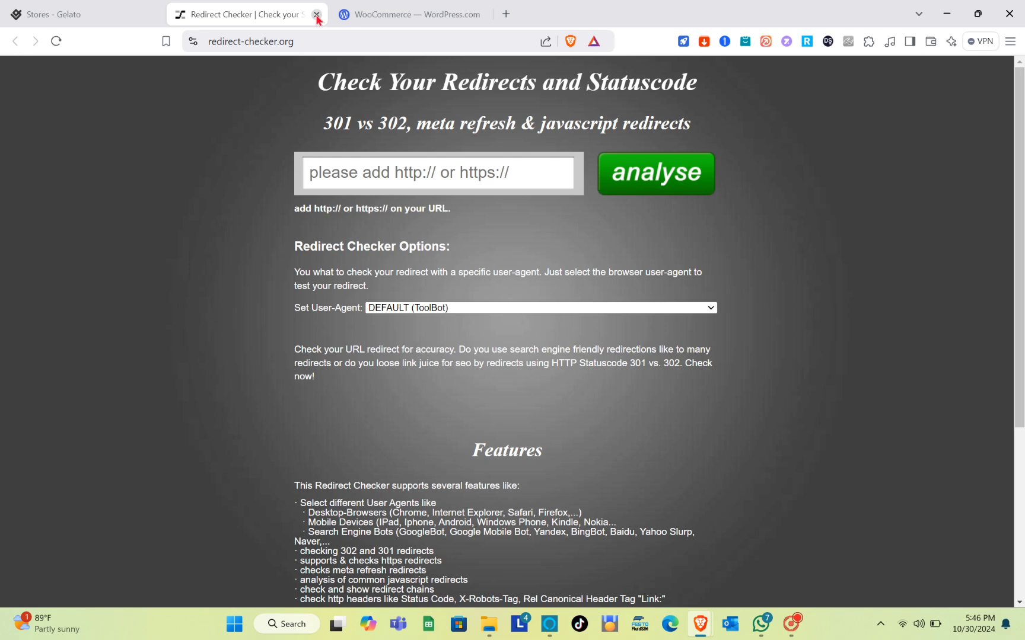
{"action": "left_click", "coordinate": [347, 171]}
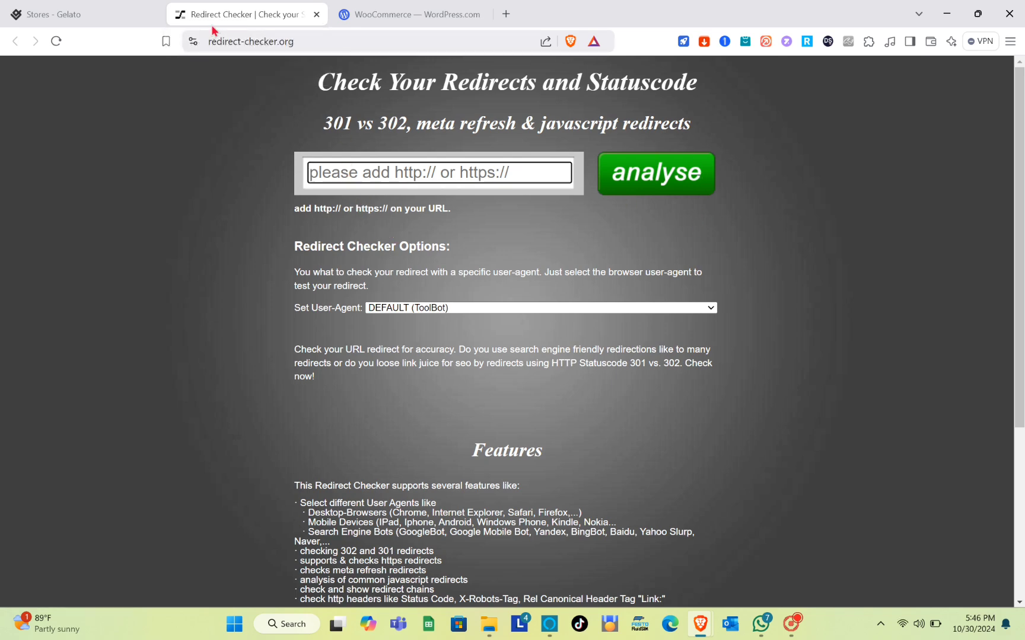
{"action": "left_click", "coordinate": [316, 15]}
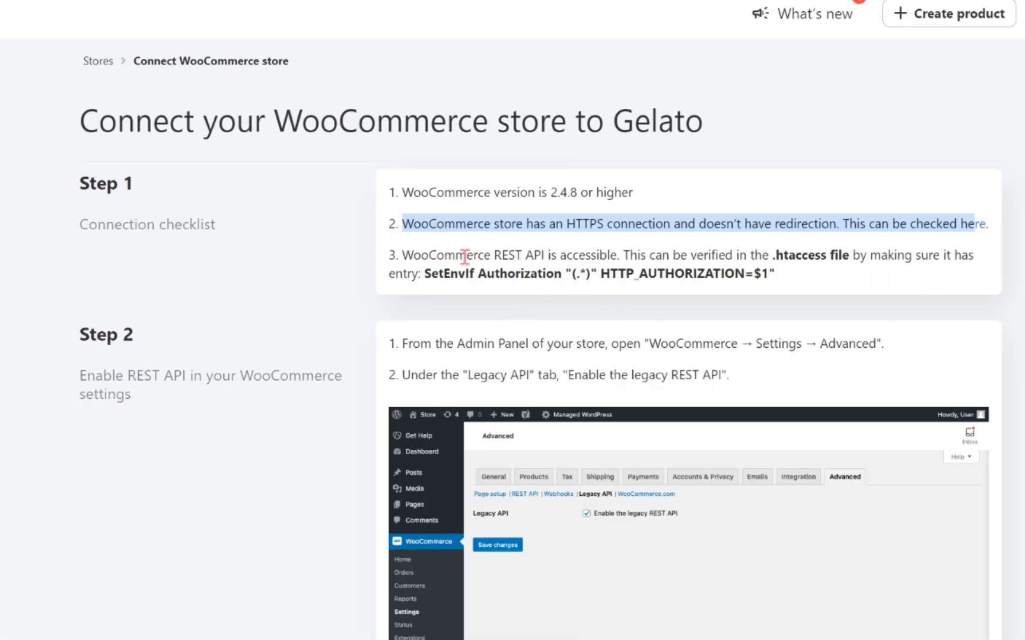
{"action": "scroll", "coordinate": [567, 283], "scroll_direction": "down", "scroll_amount": 2}
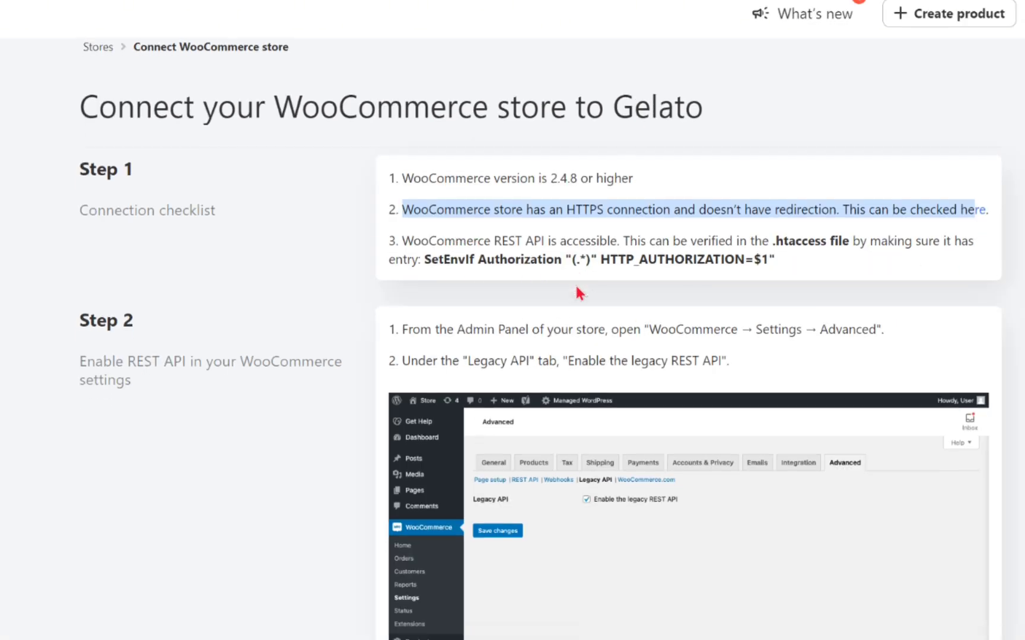
{"action": "scroll", "coordinate": [575, 283], "scroll_direction": "up", "scroll_amount": 1}
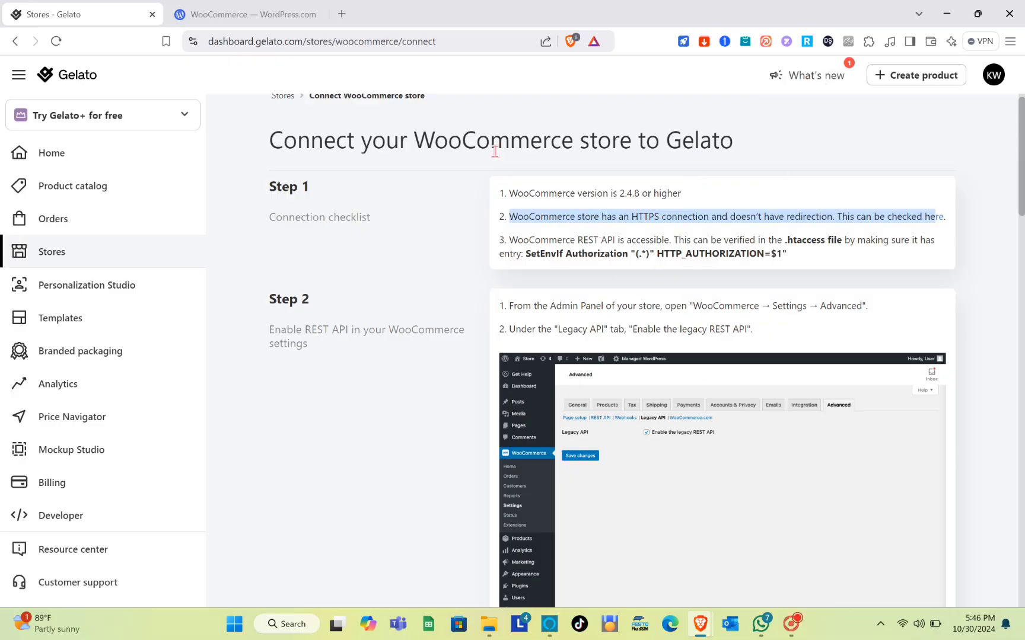
From the WordPress WooCommerce page, open the Plugins marketplace and browse it.
{"action": "left_click", "coordinate": [243, 12]}
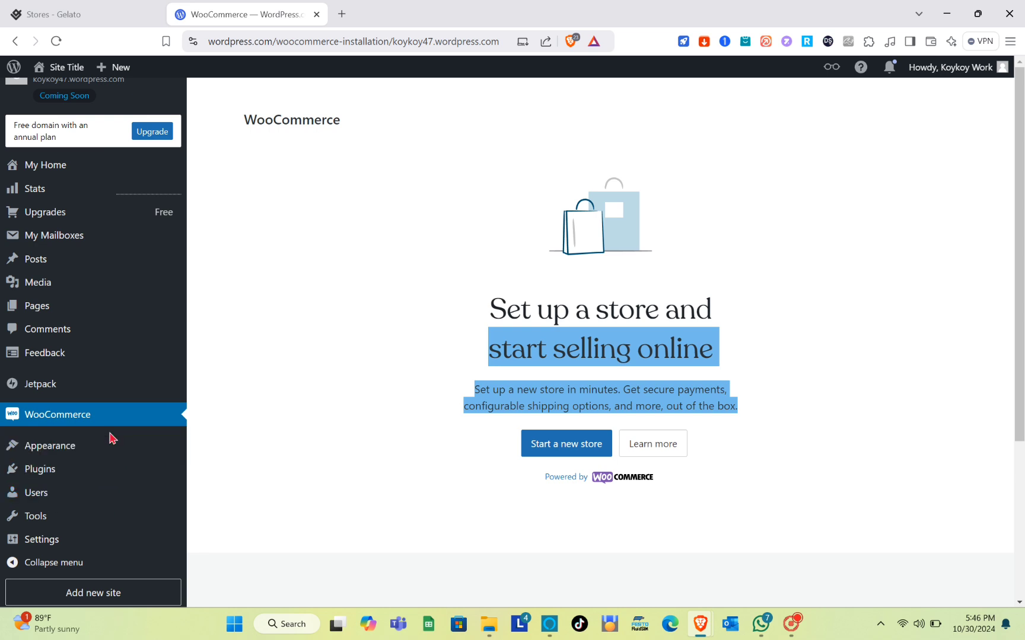
{"action": "scroll", "coordinate": [110, 437], "scroll_direction": "down", "scroll_amount": 1}
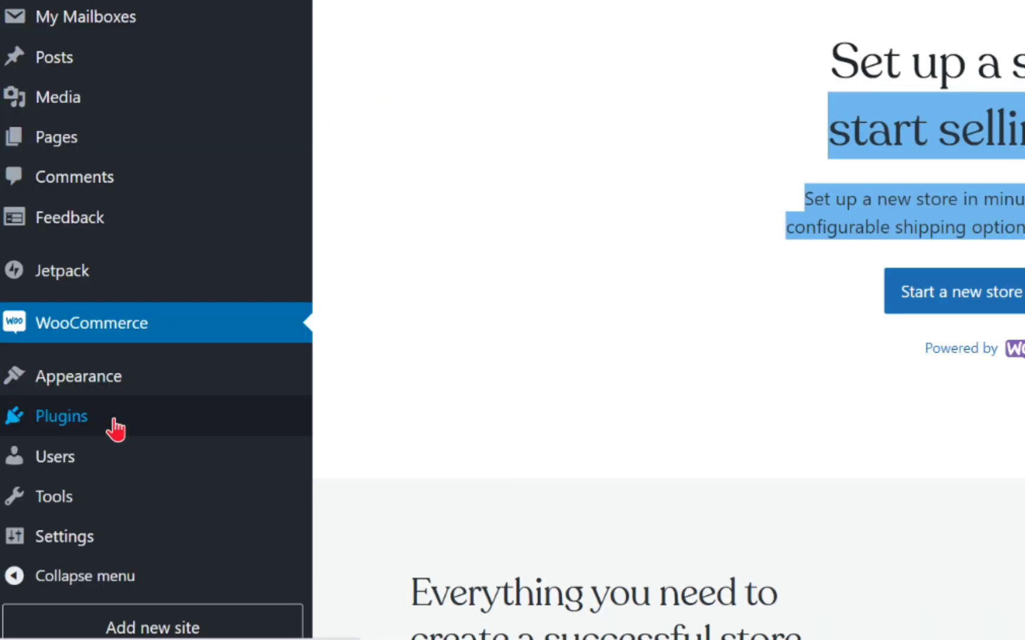
{"action": "left_click", "coordinate": [115, 429]}
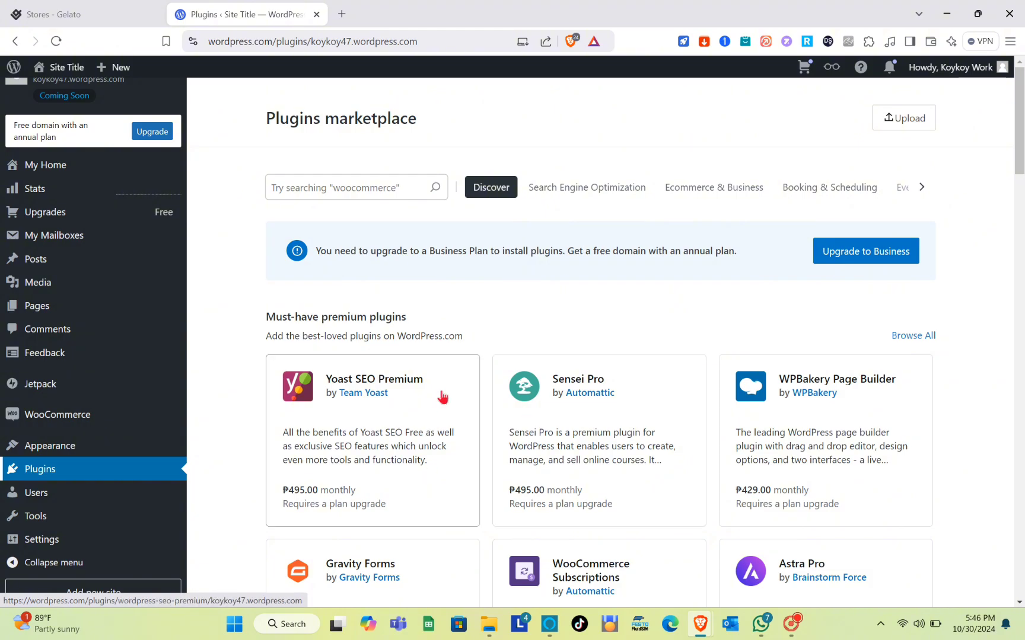
{"action": "scroll", "coordinate": [441, 393], "scroll_direction": "down", "scroll_amount": 2}
{"action": "scroll", "coordinate": [442, 398], "scroll_direction": "up", "scroll_amount": 2}
{"action": "scroll", "coordinate": [441, 396], "scroll_direction": "down", "scroll_amount": 3}
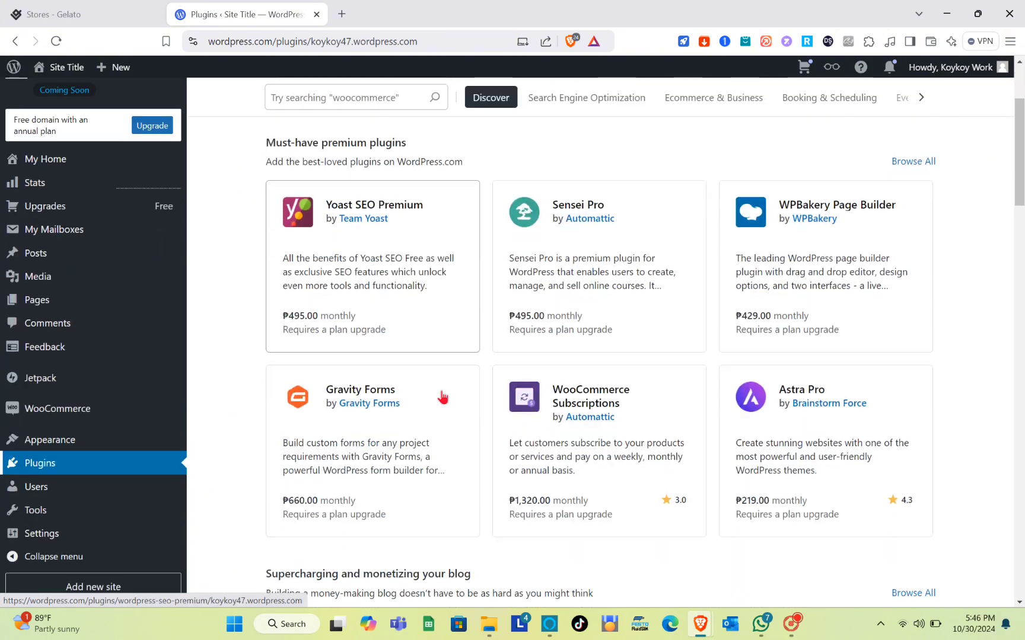
{"action": "scroll", "coordinate": [350, 504], "scroll_direction": "up", "scroll_amount": 6}
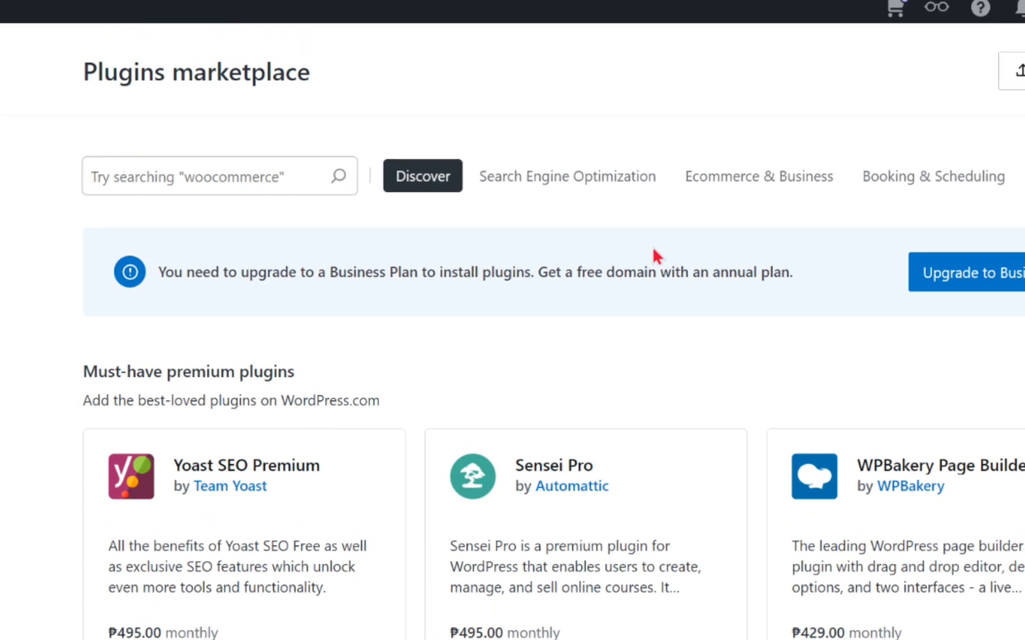
Search the plugins marketplace for "woocommerce".
{"action": "left_click", "coordinate": [226, 190]}
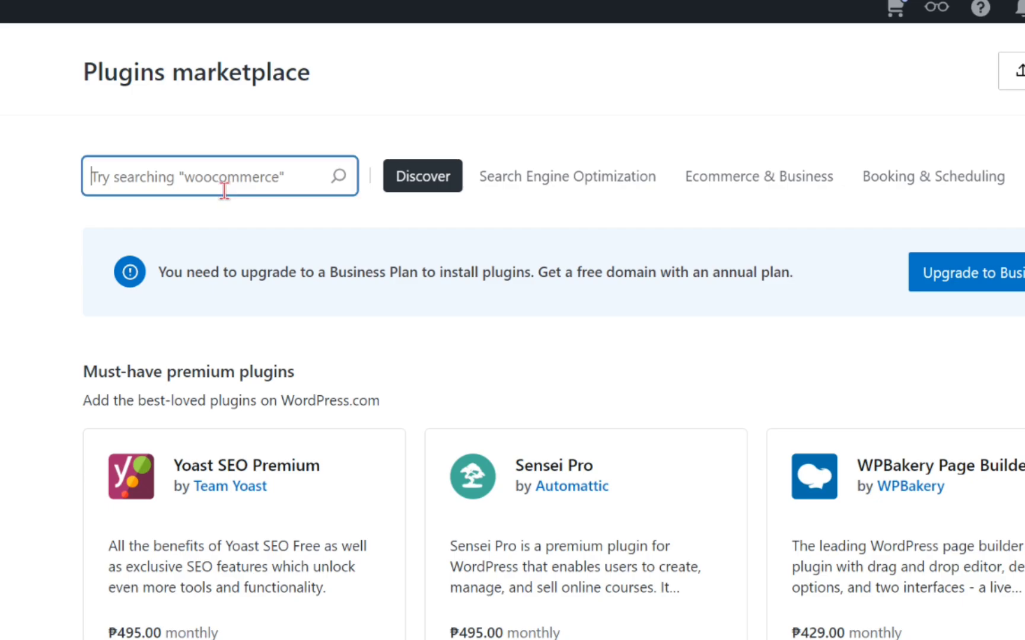
{"action": "type", "text": "woocome"}
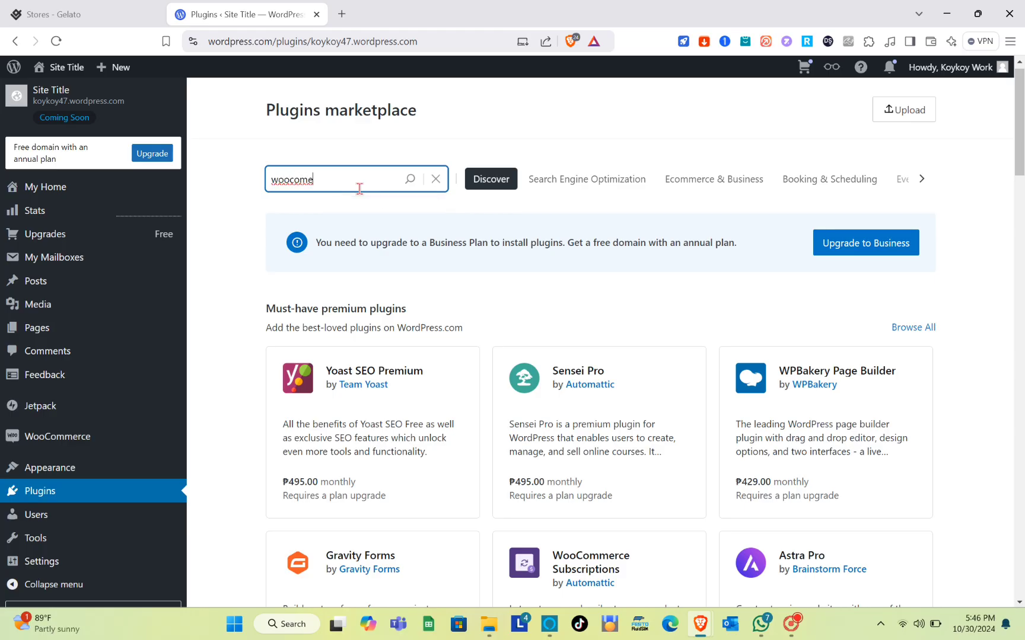
{"action": "key", "text": "BackSpace"}
{"action": "type", "text": "merce"}
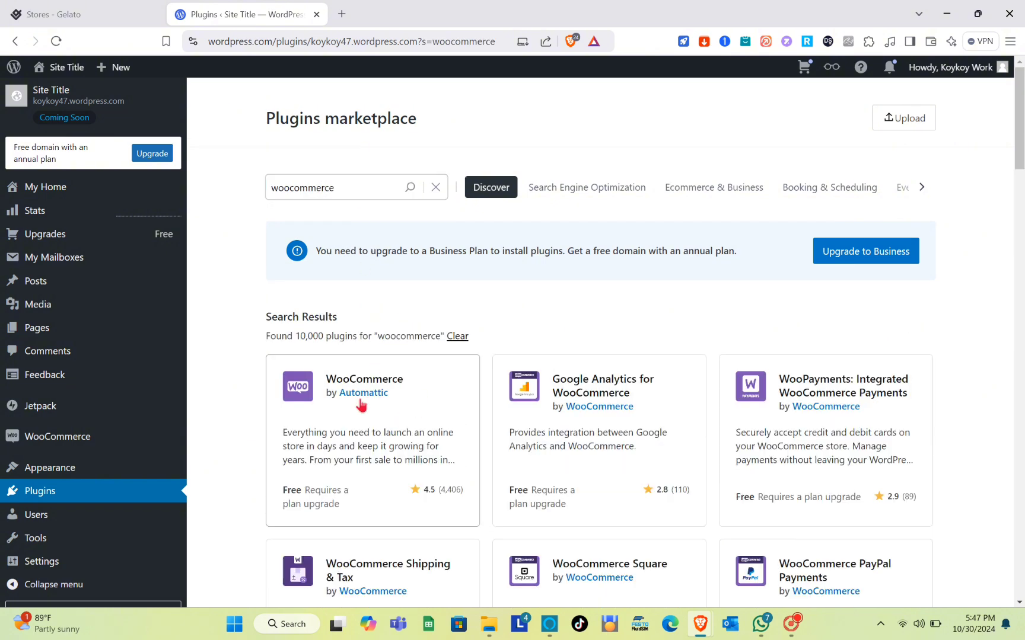
Open and read the WooCommerce by Automattic plugin's details page.
{"action": "left_click", "coordinate": [388, 393]}
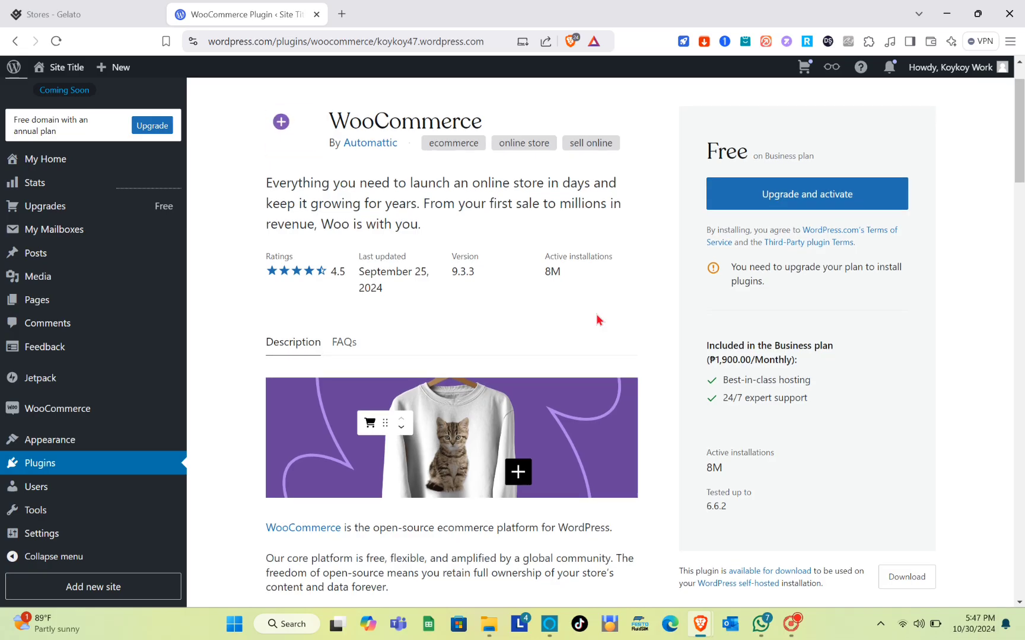
{"action": "scroll", "coordinate": [586, 429], "scroll_direction": "down", "scroll_amount": 2}
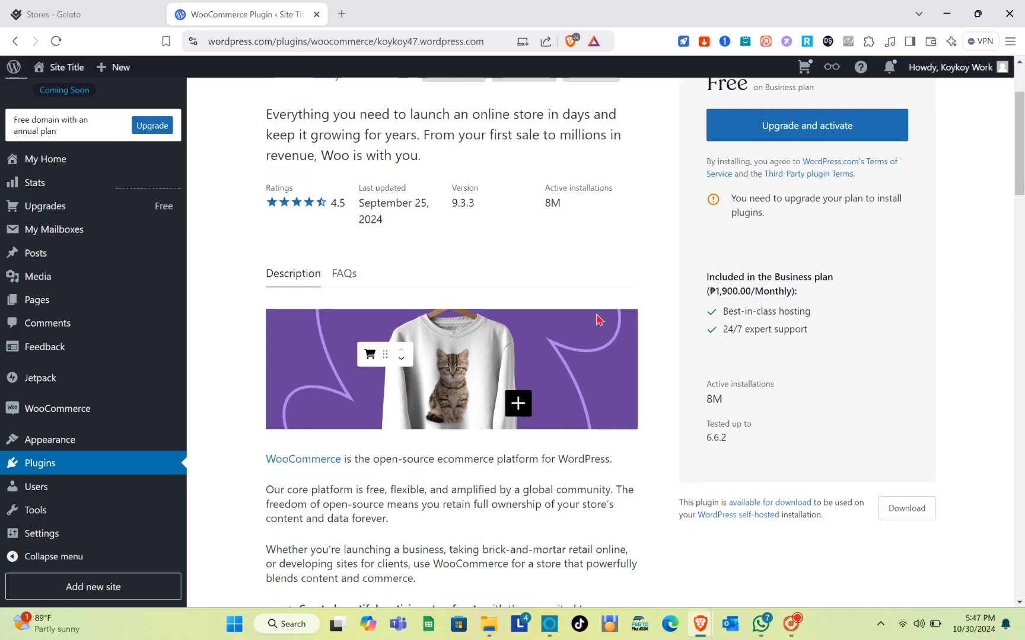
{"action": "scroll", "coordinate": [593, 261], "scroll_direction": "down", "scroll_amount": 1}
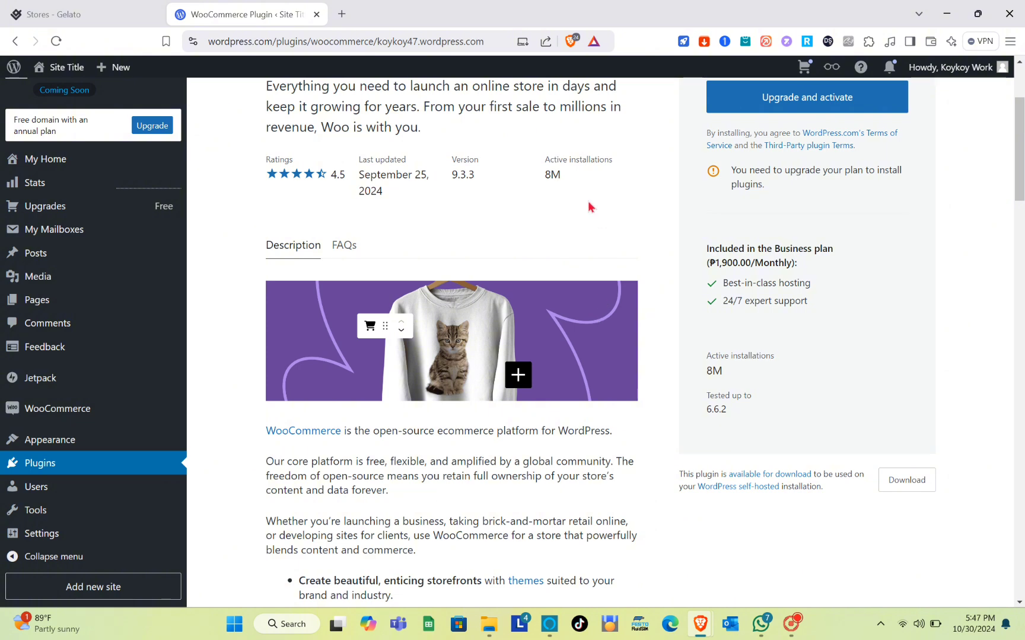
{"action": "scroll", "coordinate": [478, 313], "scroll_direction": "down", "scroll_amount": 3}
{"action": "scroll", "coordinate": [494, 304], "scroll_direction": "up", "scroll_amount": 5}
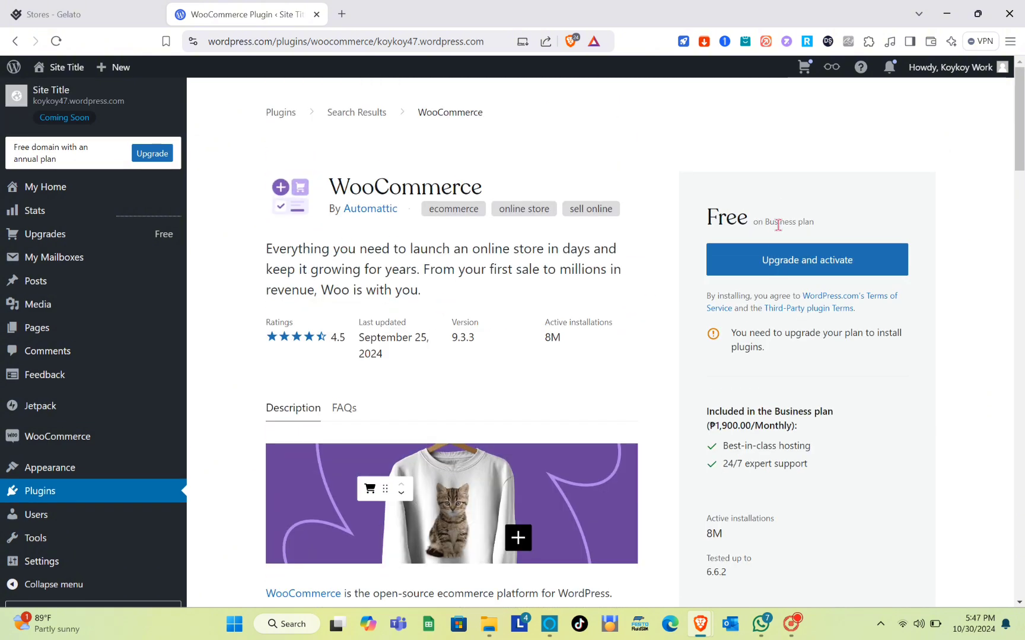
Attempt 'Upgrade and activate', dismiss the Business-plan upgrade notice, and return to Gelato's guide.
{"action": "left_click", "coordinate": [794, 260]}
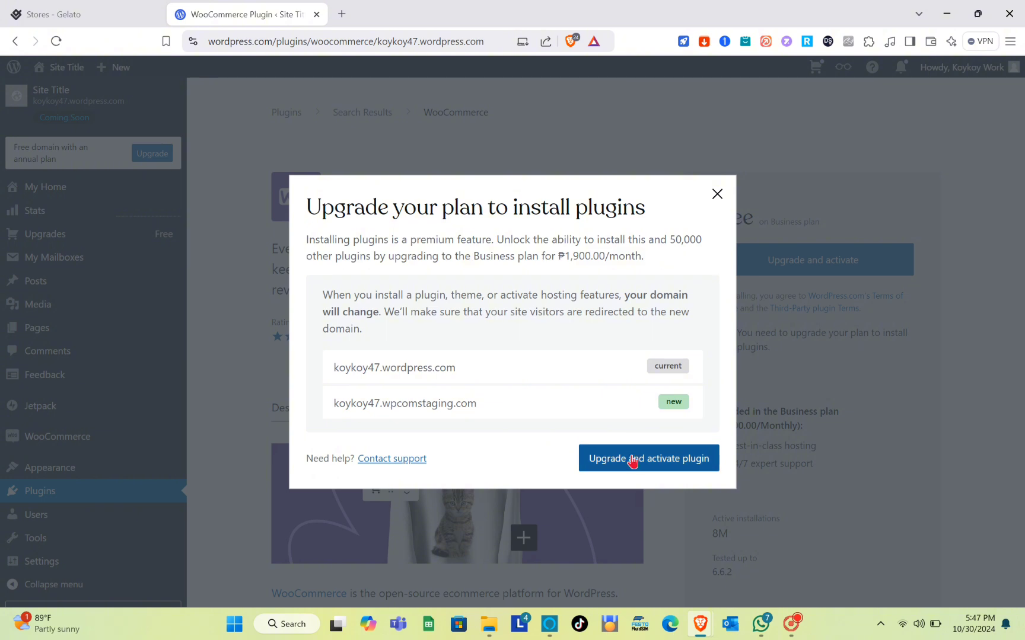
{"action": "left_click", "coordinate": [713, 201]}
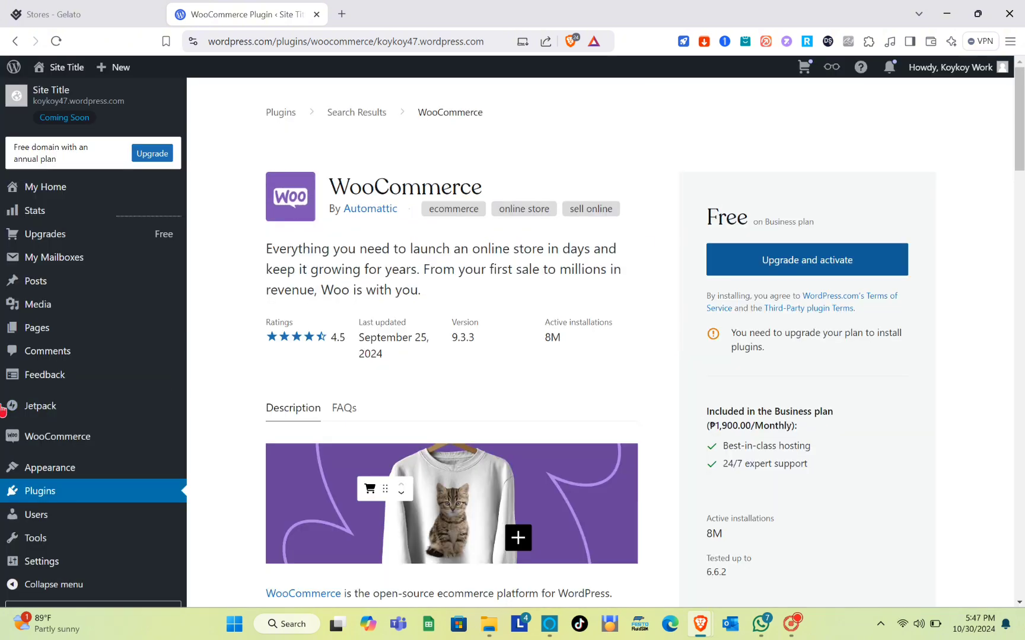
{"action": "left_click", "coordinate": [38, 8]}
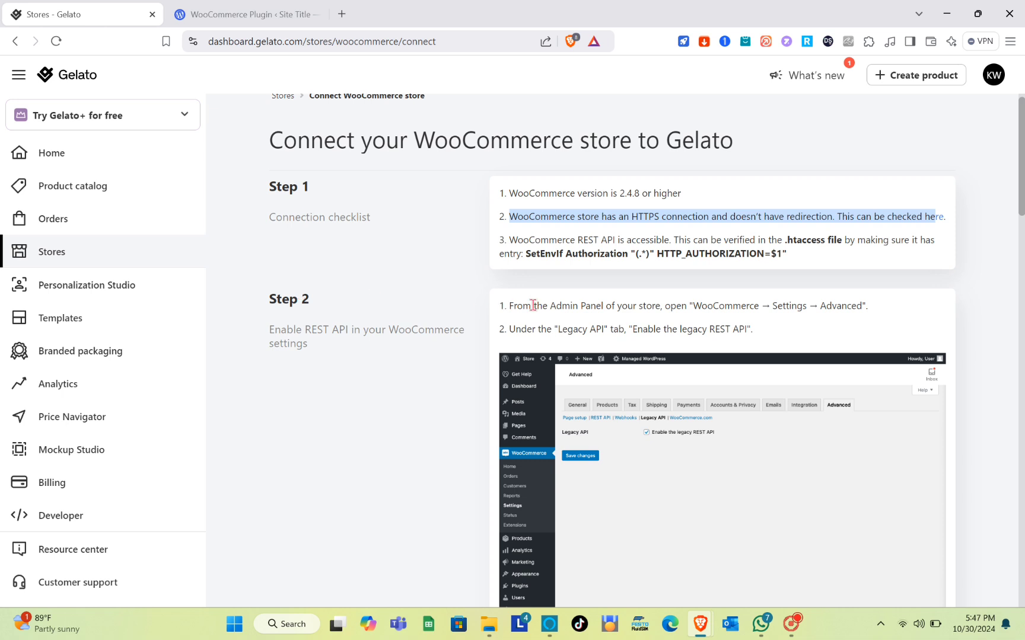
Compare the guide with WordPress.com, opening its WooCommerce 'Set up a store' page, then return to Gelato.
{"action": "scroll", "coordinate": [532, 305], "scroll_direction": "down", "scroll_amount": 2}
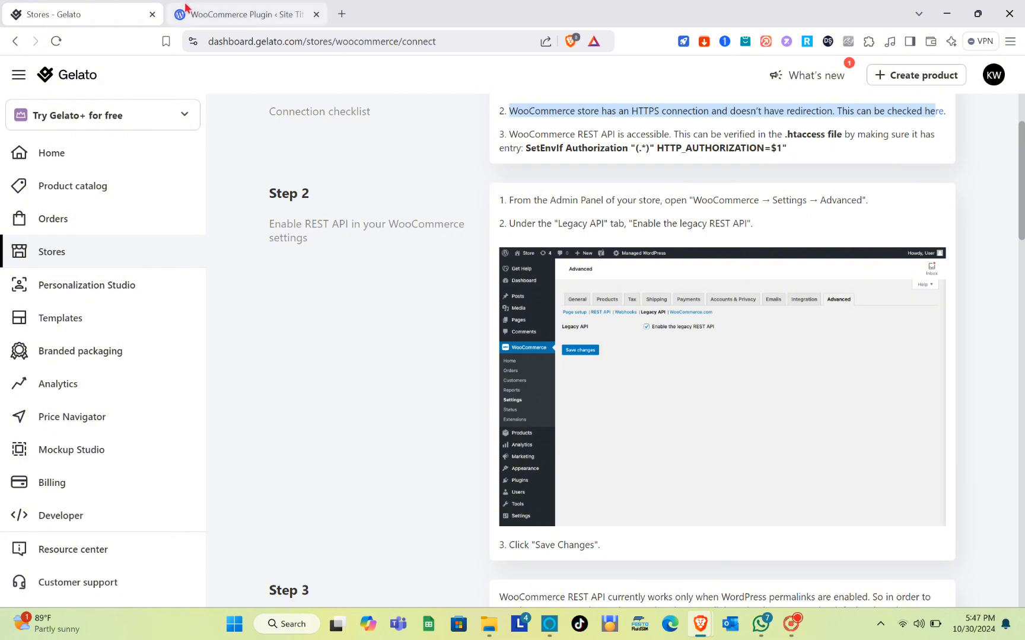
{"action": "left_click", "coordinate": [250, 14]}
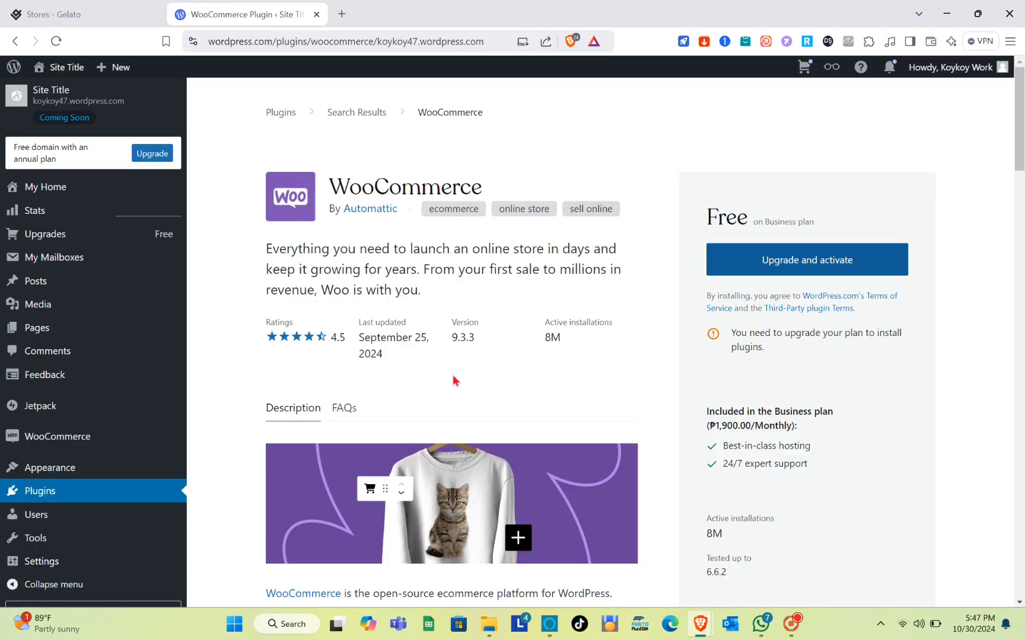
{"action": "left_click", "coordinate": [67, 8]}
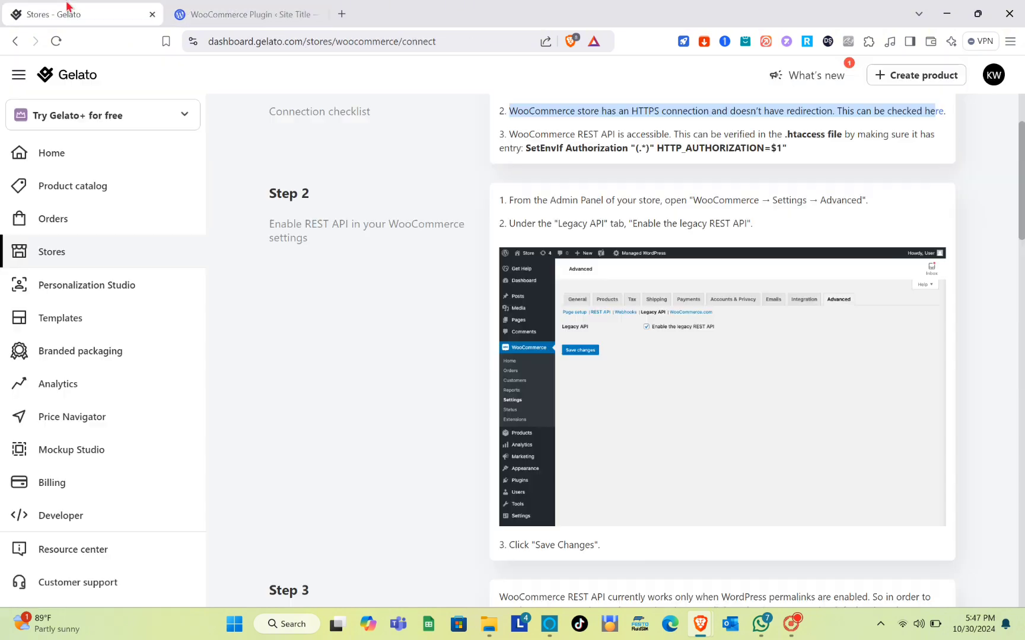
{"action": "scroll", "coordinate": [586, 261], "scroll_direction": "up", "scroll_amount": 2}
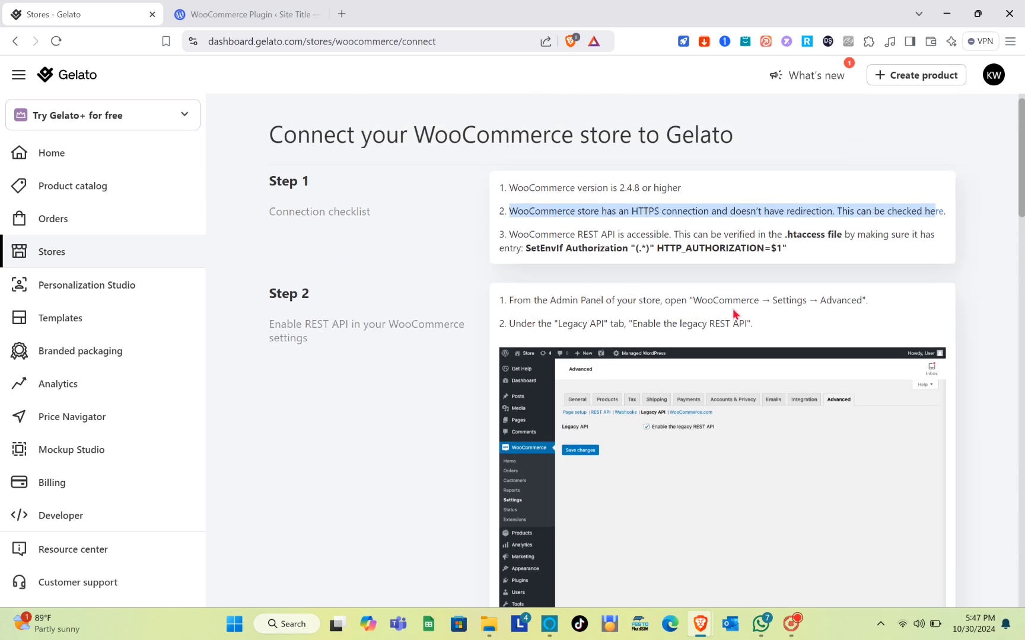
{"action": "left_click", "coordinate": [249, 14]}
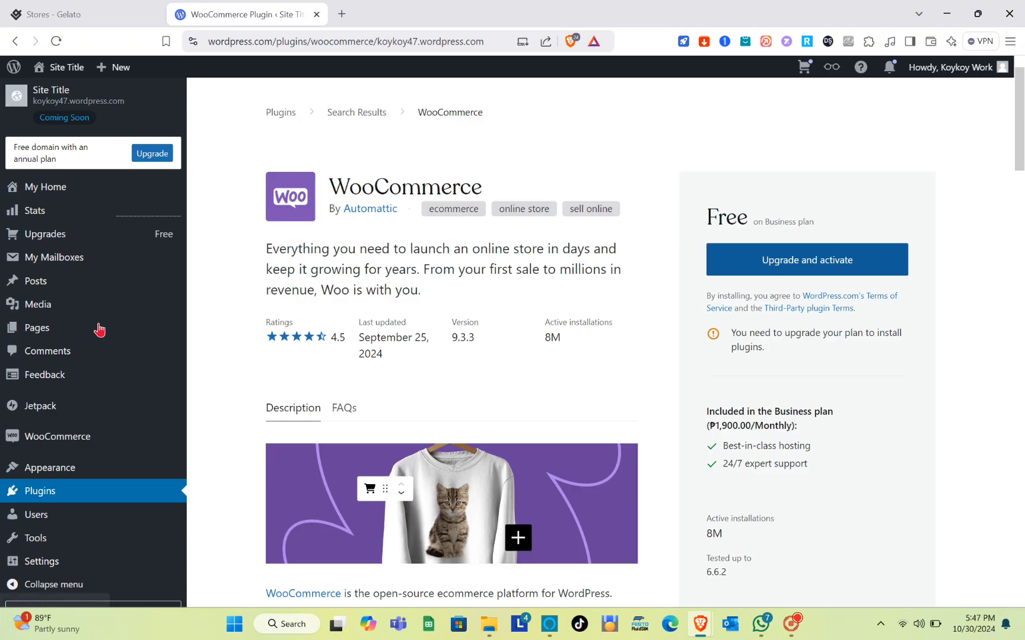
{"action": "left_click", "coordinate": [74, 437]}
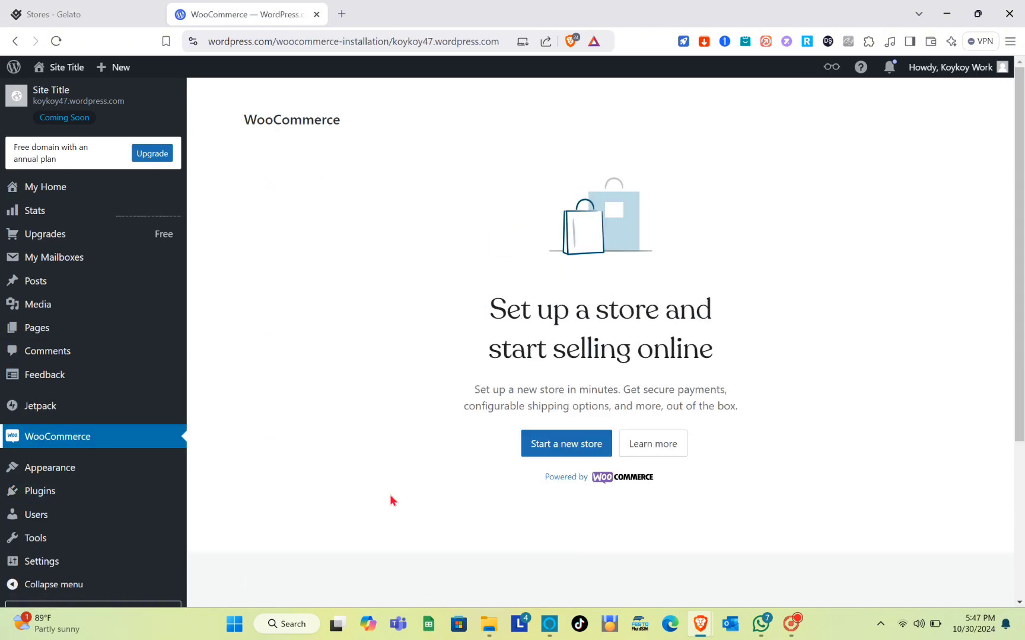
{"action": "left_click", "coordinate": [117, 9]}
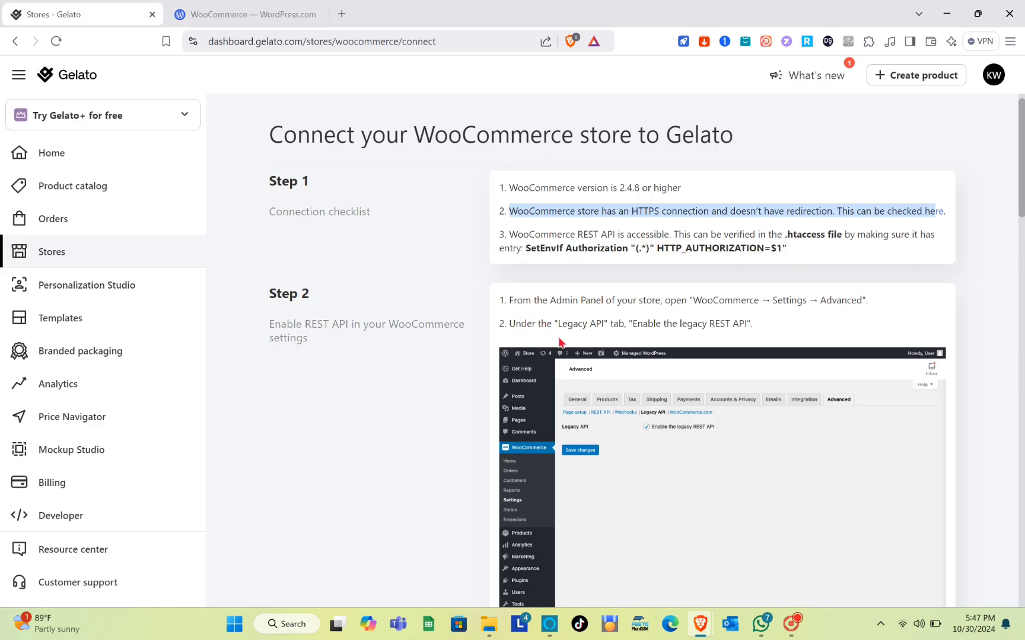
Scroll to Step 2 and view its settings screenshot enlarged, then close it.
{"action": "scroll", "coordinate": [653, 332], "scroll_direction": "down", "scroll_amount": 1}
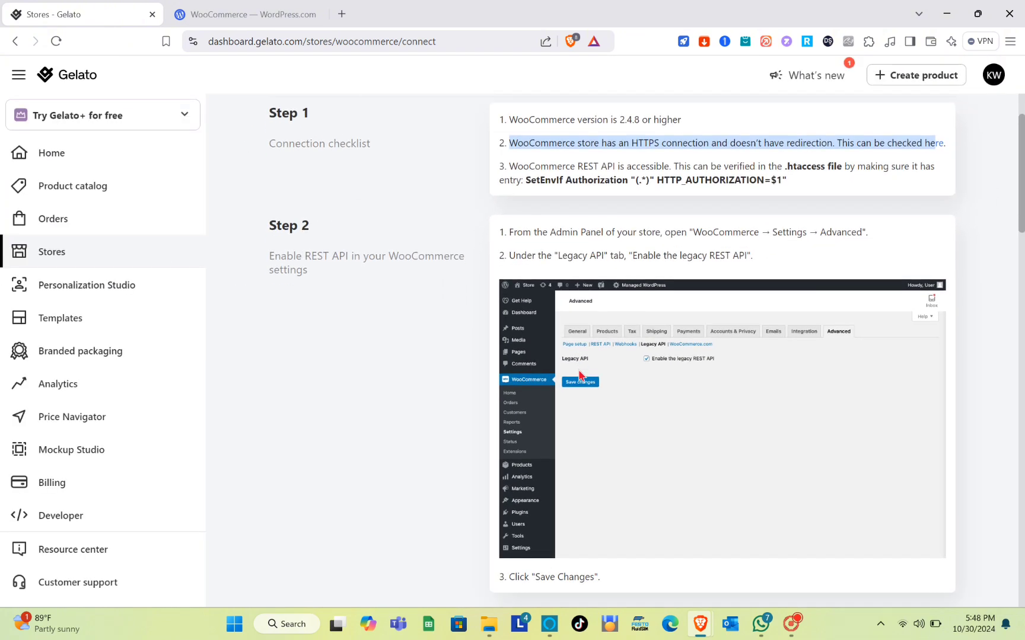
{"action": "scroll", "coordinate": [579, 375], "scroll_direction": "down", "scroll_amount": 1}
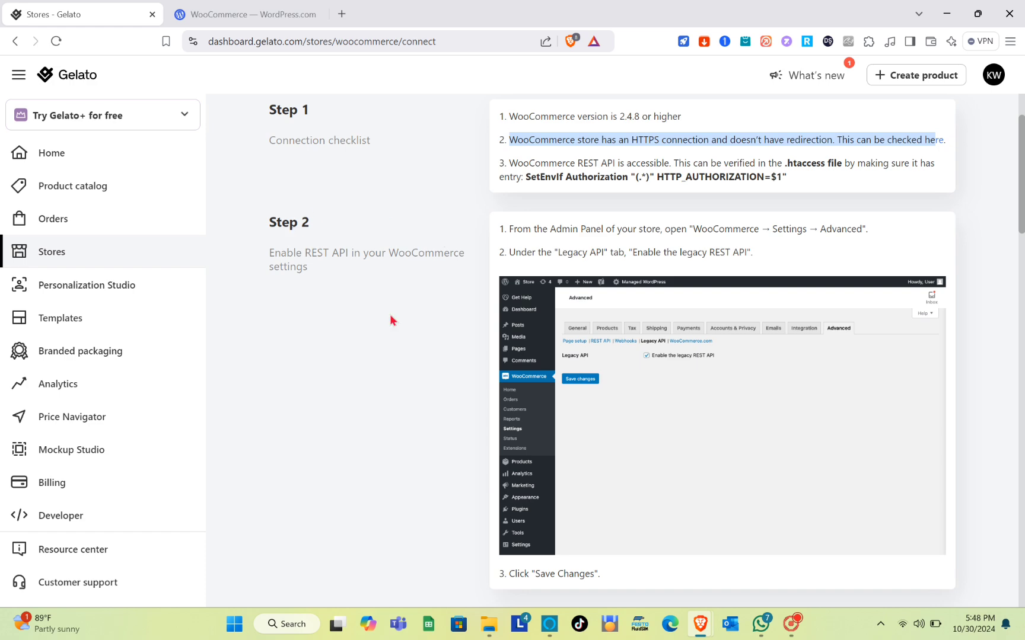
{"action": "scroll", "coordinate": [458, 347], "scroll_direction": "down", "scroll_amount": 5}
{"action": "scroll", "coordinate": [530, 294], "scroll_direction": "up", "scroll_amount": 1}
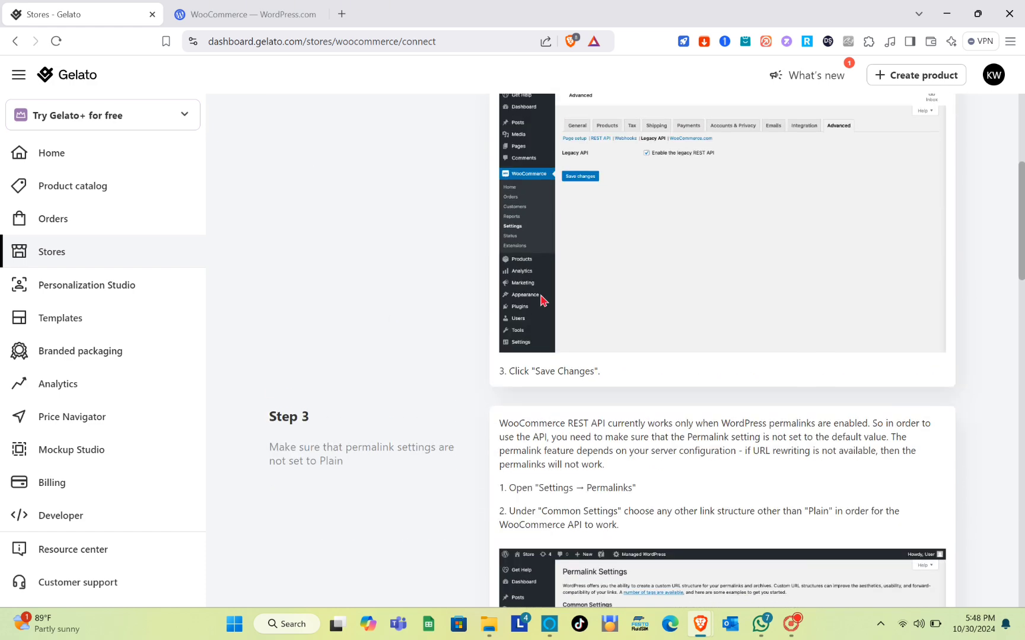
{"action": "scroll", "coordinate": [588, 377], "scroll_direction": "up", "scroll_amount": 3}
{"action": "left_click", "coordinate": [591, 379]}
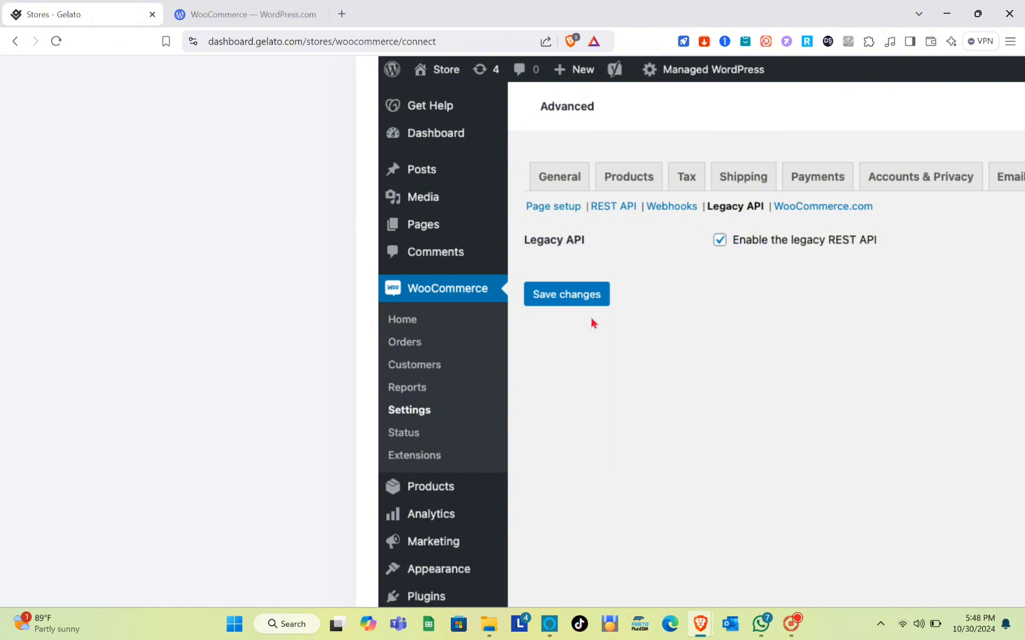
{"action": "left_click", "coordinate": [577, 336]}
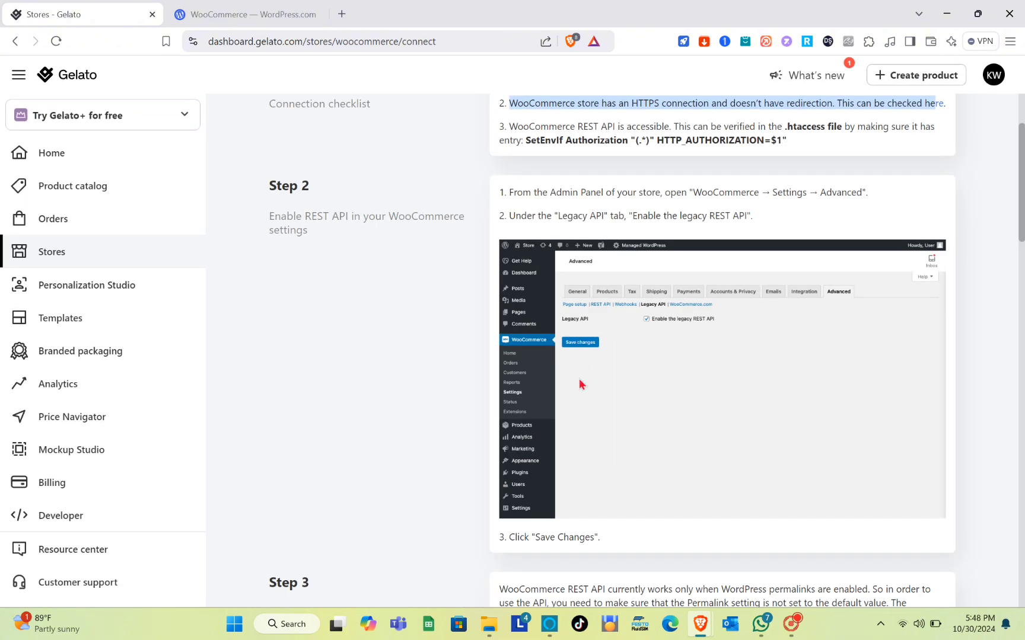
Highlight Step 3's note that permalink settings must not be Plain.
{"action": "scroll", "coordinate": [578, 379], "scroll_direction": "down", "scroll_amount": 2}
{"action": "scroll", "coordinate": [579, 384], "scroll_direction": "down", "scroll_amount": 2}
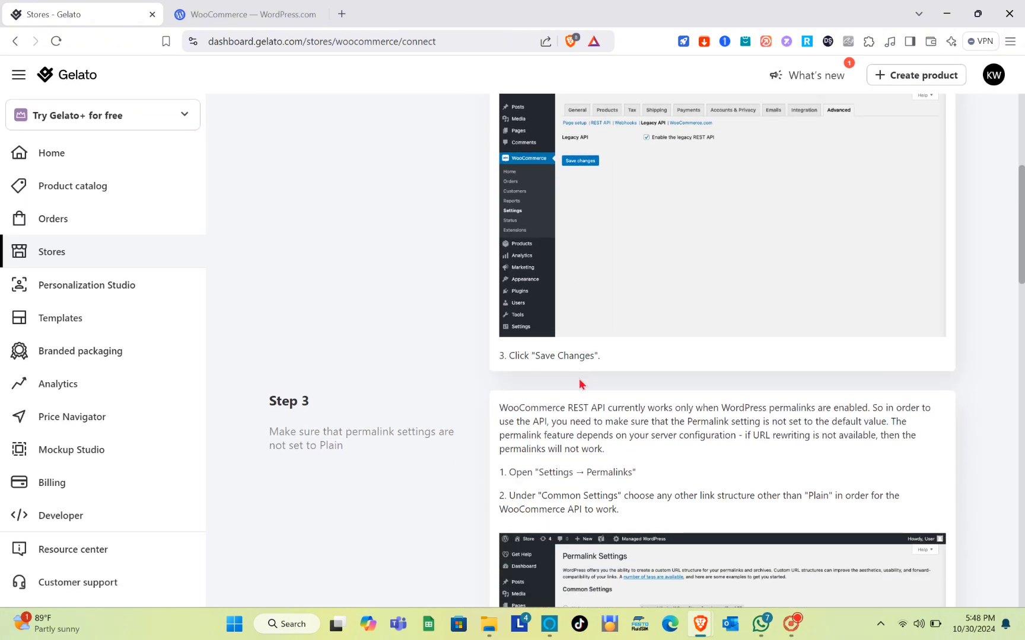
{"action": "left_click_drag", "start_coordinate": [270, 422], "coordinate": [340, 429]}
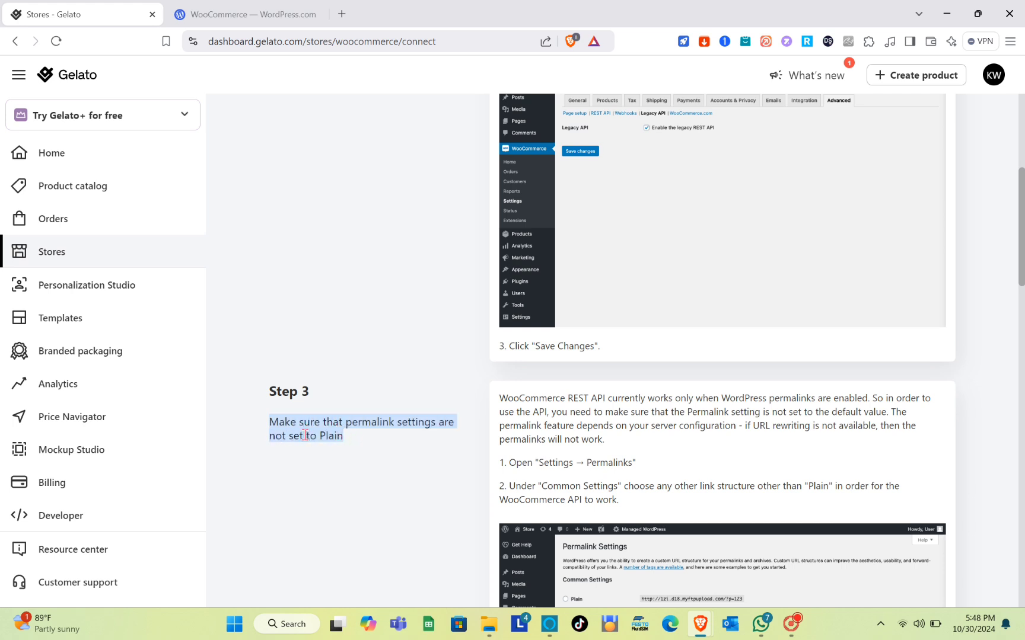
Clear the highlight and scroll through Step 3's permalink instructions, zooming the page out.
{"action": "left_click", "coordinate": [330, 428]}
{"action": "scroll", "coordinate": [362, 422], "scroll_direction": "down", "scroll_amount": 3}
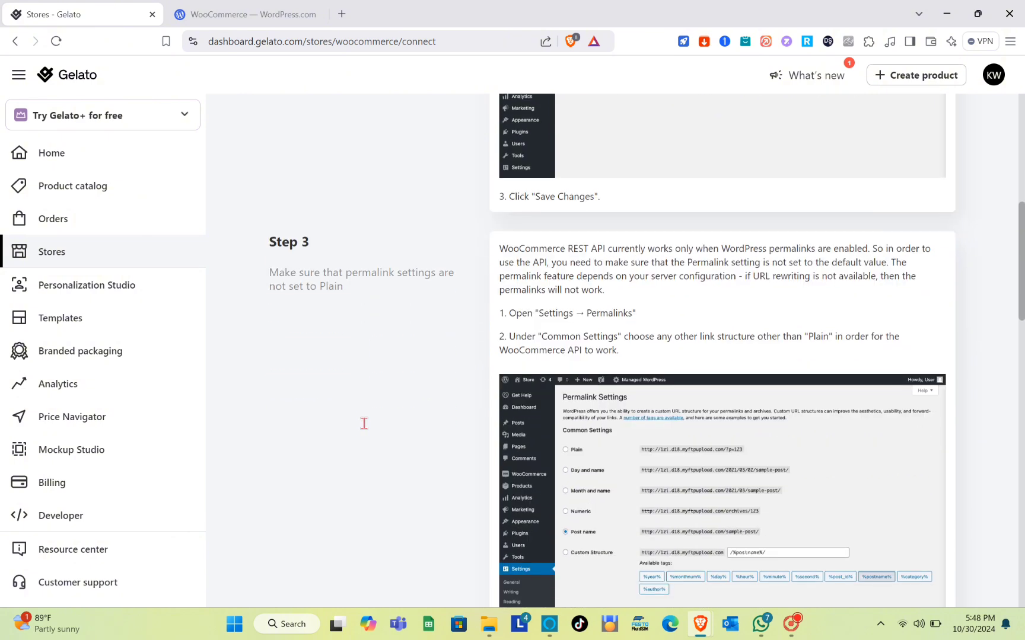
{"action": "scroll", "coordinate": [504, 312], "scroll_direction": "down", "scroll_amount": 1}
{"action": "scroll", "coordinate": [503, 313], "scroll_direction": "down", "scroll_amount": 1}
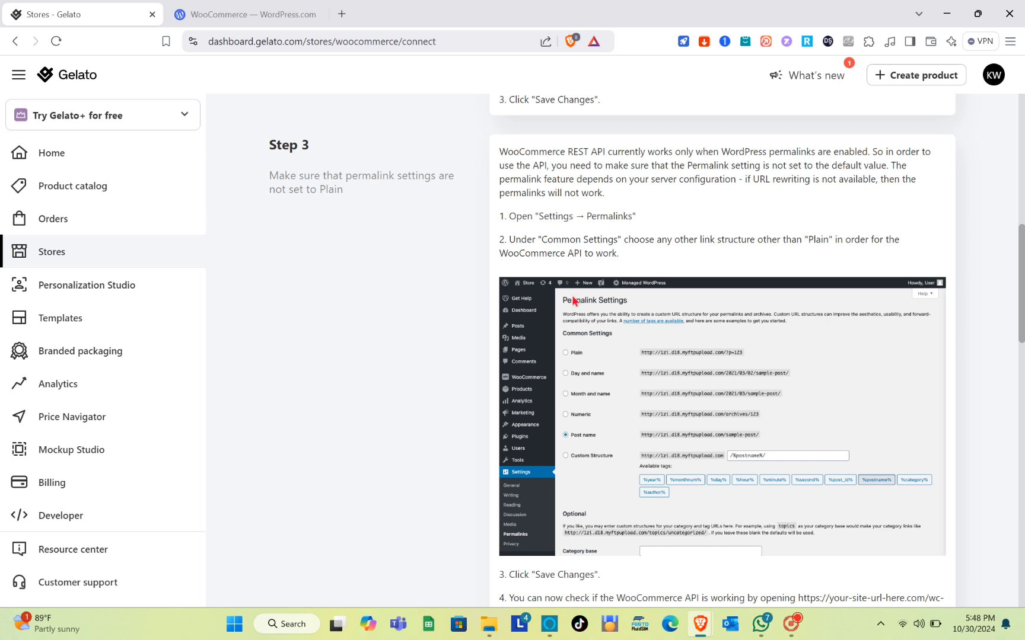
{"action": "scroll", "coordinate": [517, 218], "scroll_direction": "up", "scroll_amount": 1}
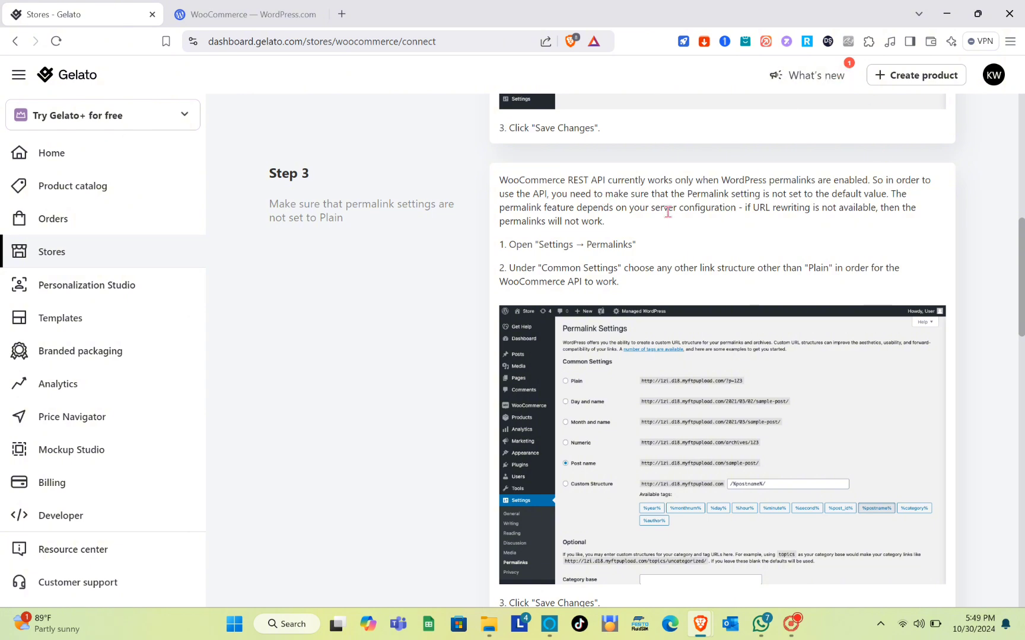
{"action": "scroll", "coordinate": [541, 210], "scroll_direction": "up", "scroll_amount": 5}
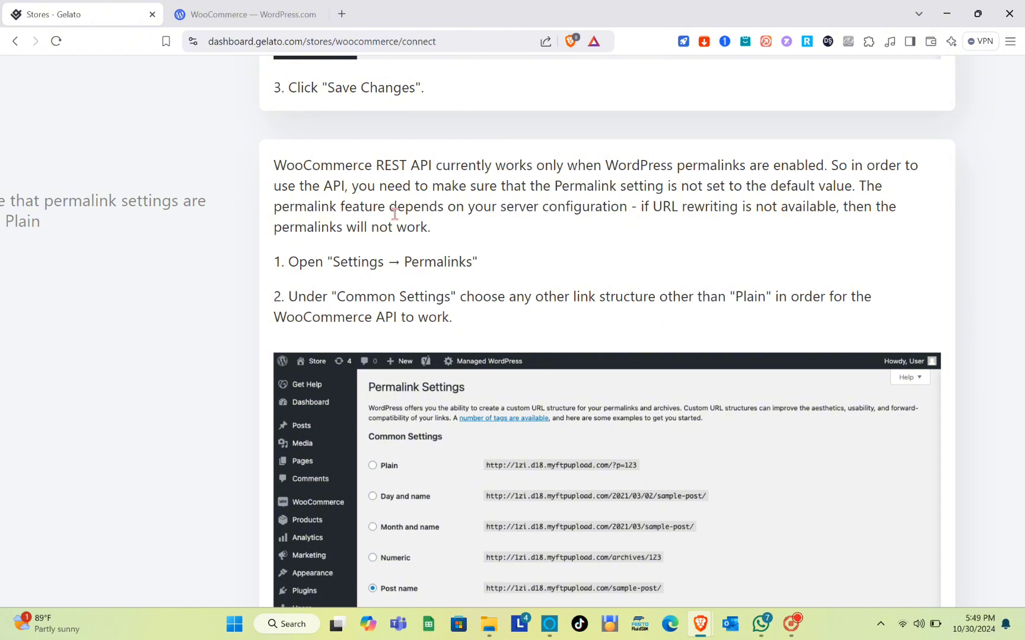
{"action": "scroll", "coordinate": [395, 214], "scroll_direction": "down", "scroll_amount": 2}
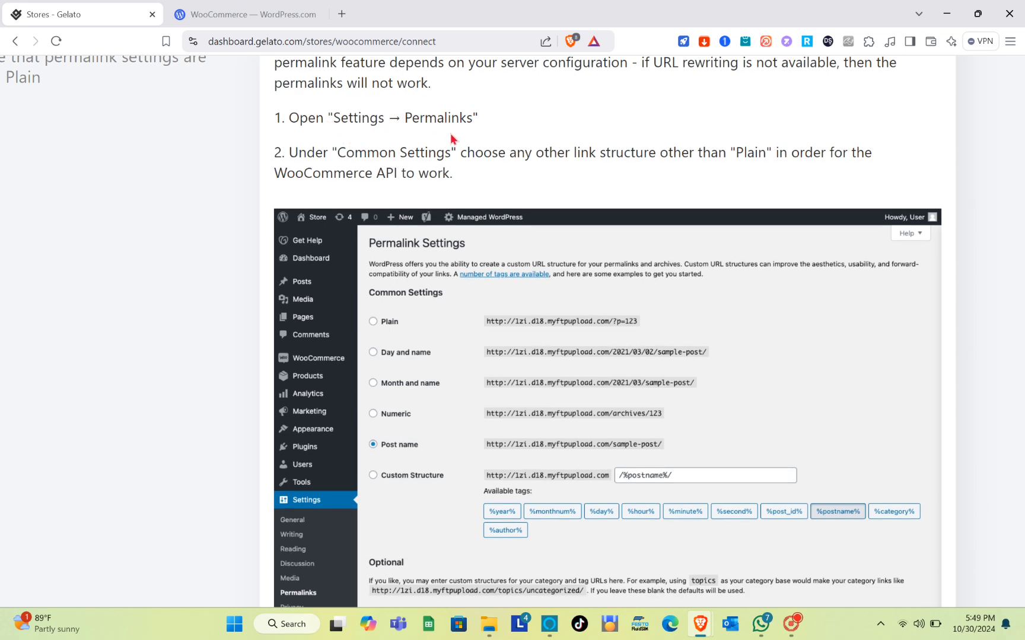
{"action": "key", "text": "ctrl+minus"}
{"action": "key", "text": "ctrl+minus"}
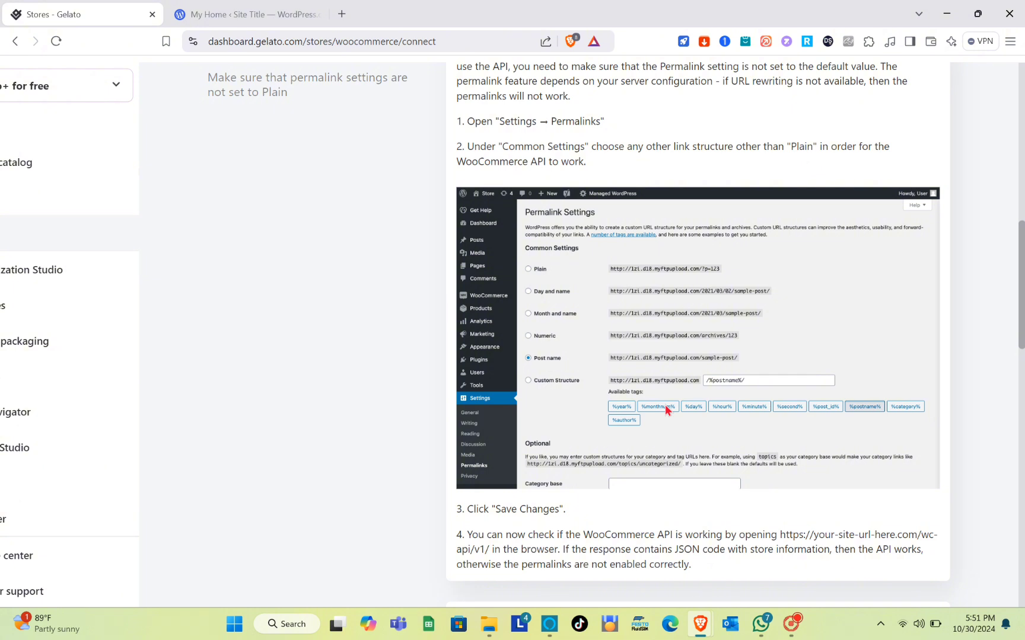
Reset and enlarge the zoom to read the permalink screenshot through 'Save Changes' and the API check.
{"action": "scroll", "coordinate": [601, 452], "scroll_direction": "up", "scroll_amount": 2, "text": "ctrl"}
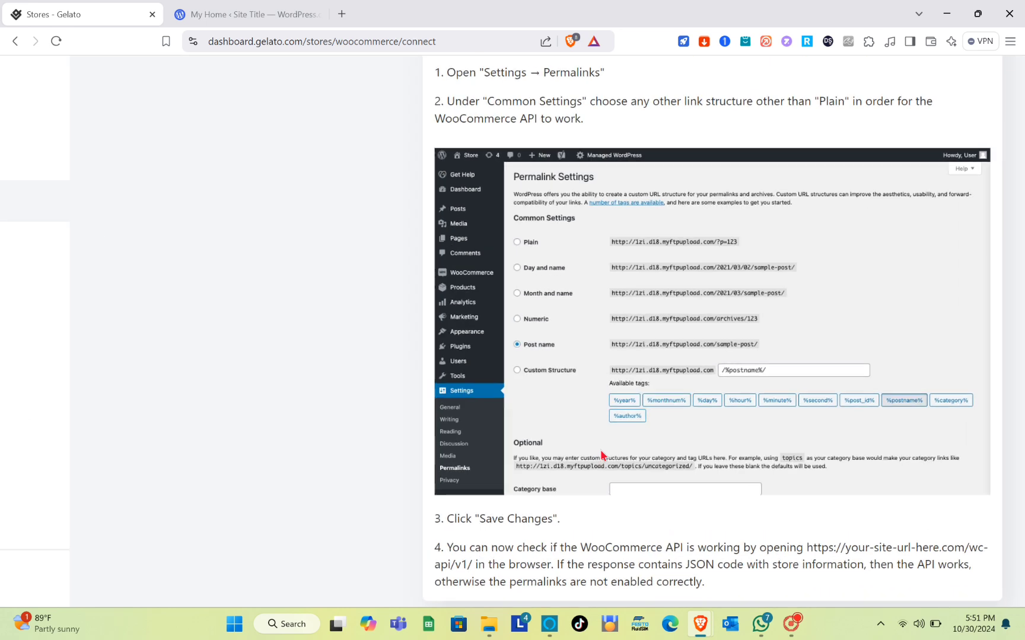
{"action": "scroll", "coordinate": [607, 237], "scroll_direction": "up", "scroll_amount": 1}
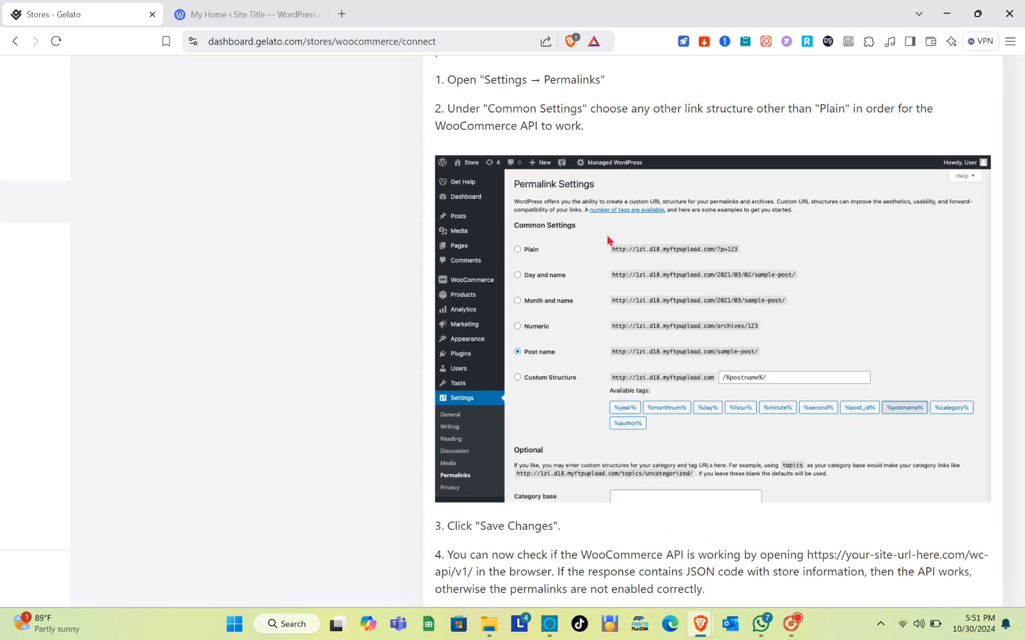
{"action": "scroll", "coordinate": [608, 240], "scroll_direction": "up", "scroll_amount": 4}
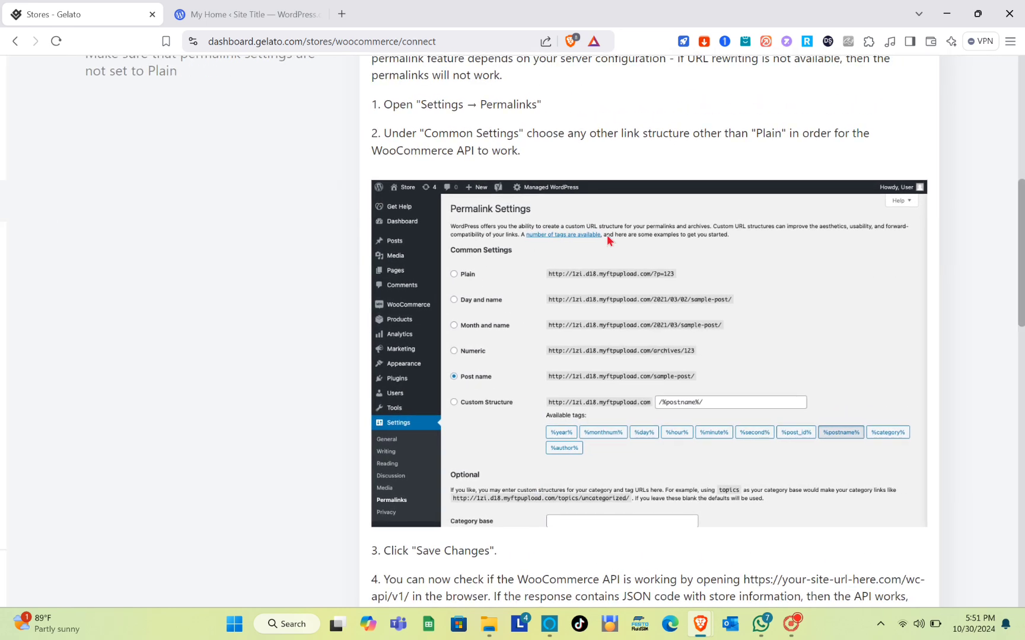
{"action": "scroll", "coordinate": [607, 240], "scroll_direction": "right", "scroll_amount": 2}
{"action": "scroll", "coordinate": [607, 239], "scroll_direction": "down", "scroll_amount": 1}
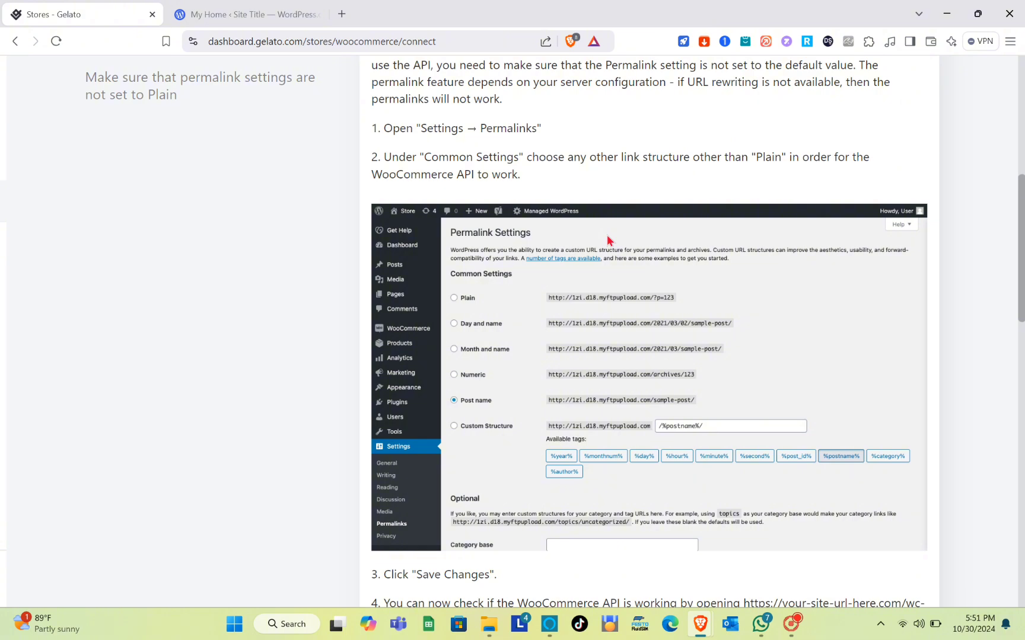
{"action": "key", "text": "ctrl+0"}
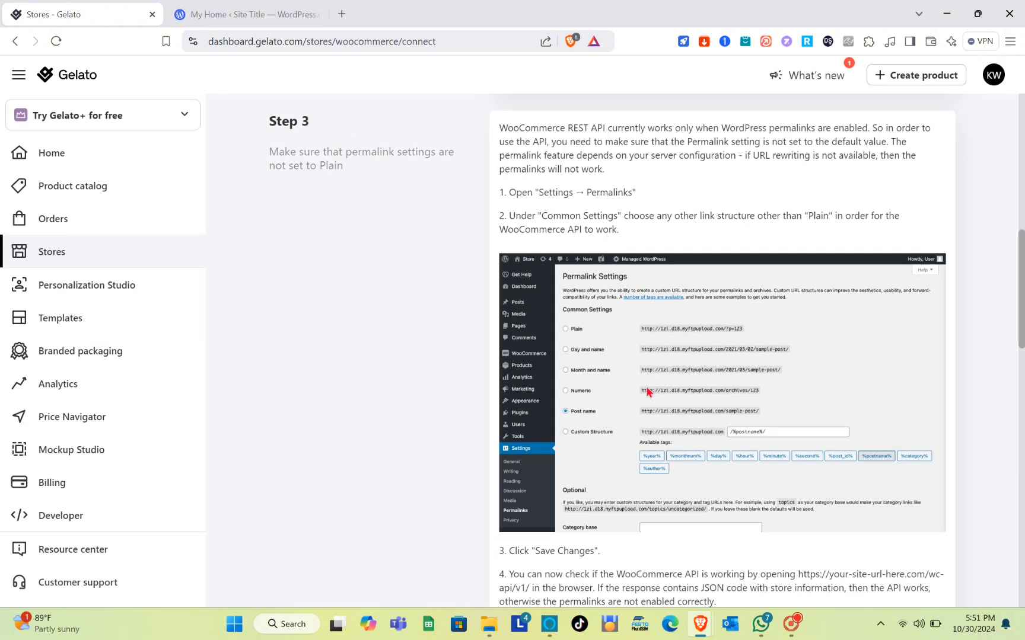
{"action": "key", "text": "ctrl+plus"}
{"action": "key", "text": "ctrl+plus"}
{"action": "scroll", "coordinate": [647, 391], "scroll_direction": "down", "scroll_amount": 2}
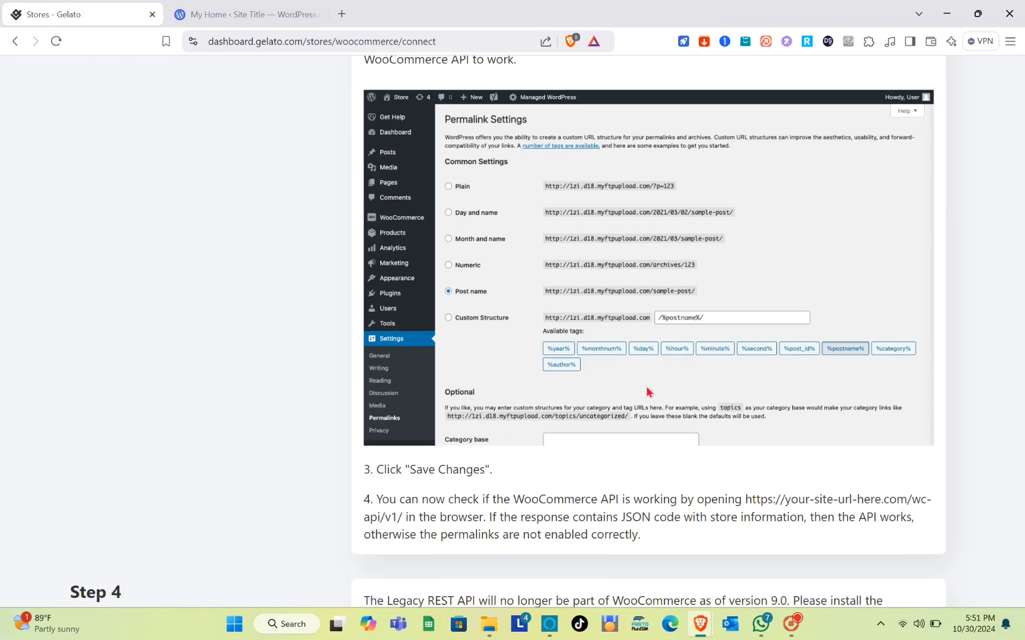
{"action": "scroll", "coordinate": [647, 391], "scroll_direction": "up", "scroll_amount": 1}
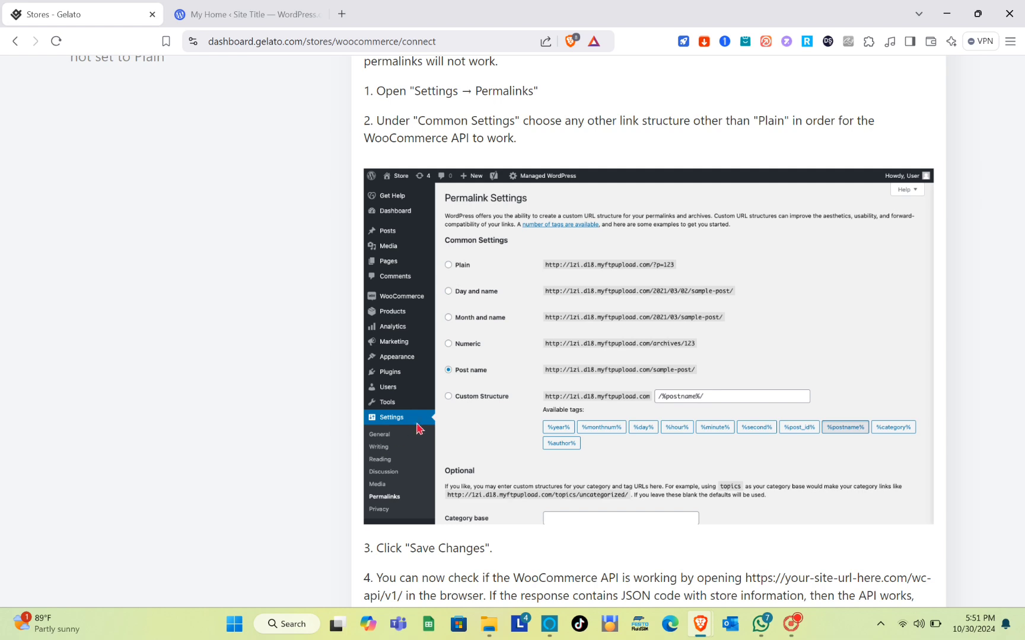
{"action": "scroll", "coordinate": [485, 360], "scroll_direction": "up", "scroll_amount": 1}
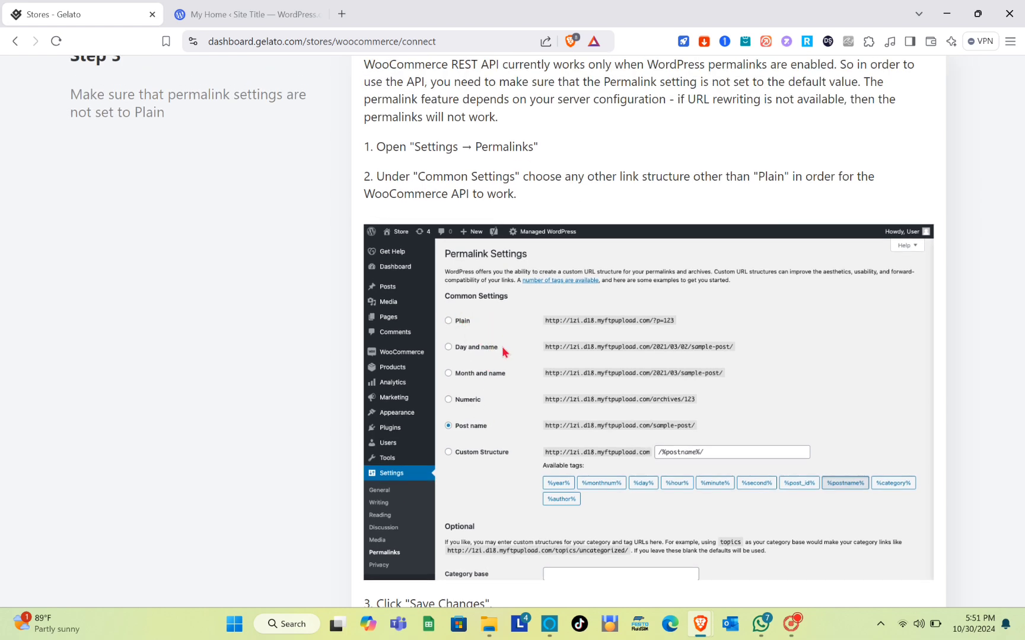
{"action": "scroll", "coordinate": [502, 347], "scroll_direction": "down", "scroll_amount": 3}
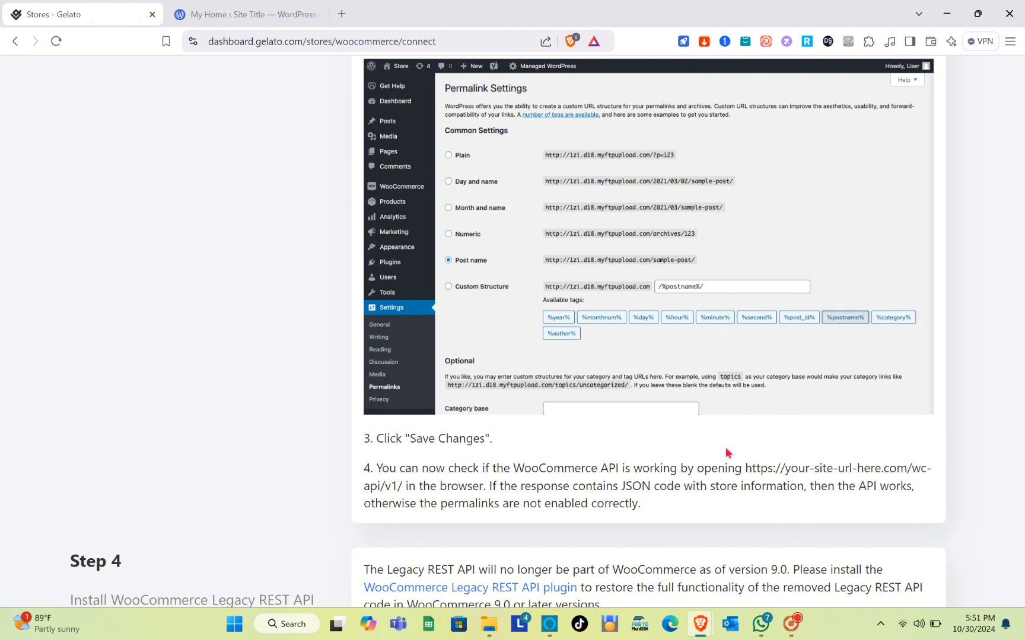
Highlight the sample wc-api check address and zoom out to see more of the guide.
{"action": "left_click_drag", "start_coordinate": [746, 472], "coordinate": [405, 485]}
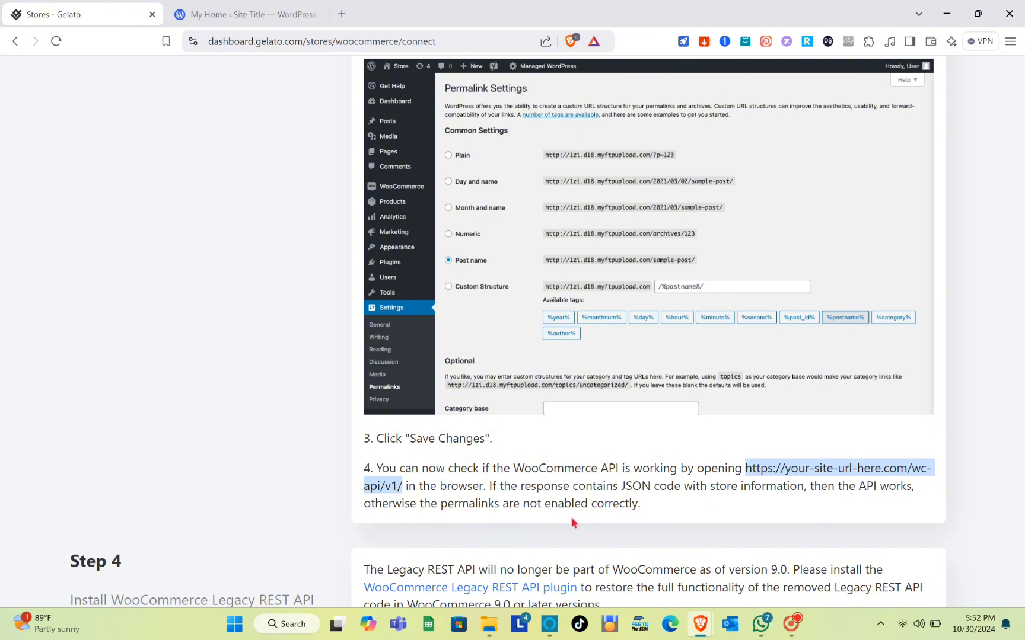
{"action": "scroll", "coordinate": [571, 517], "scroll_direction": "down", "scroll_amount": 3}
{"action": "key", "text": "ctrl+minus"}
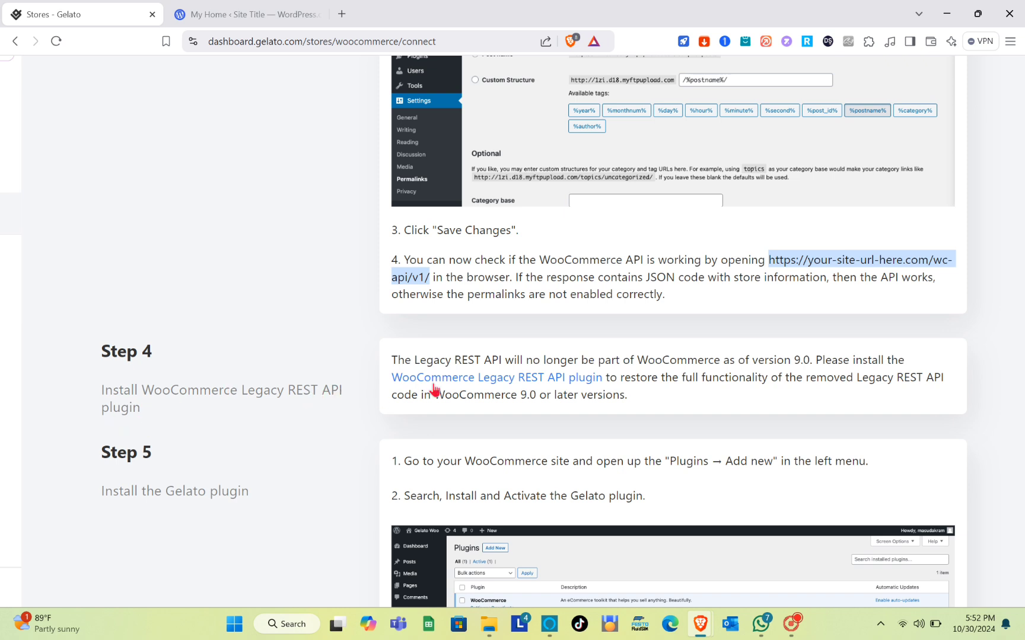
{"action": "scroll", "coordinate": [481, 373], "scroll_direction": "right", "scroll_amount": 1}
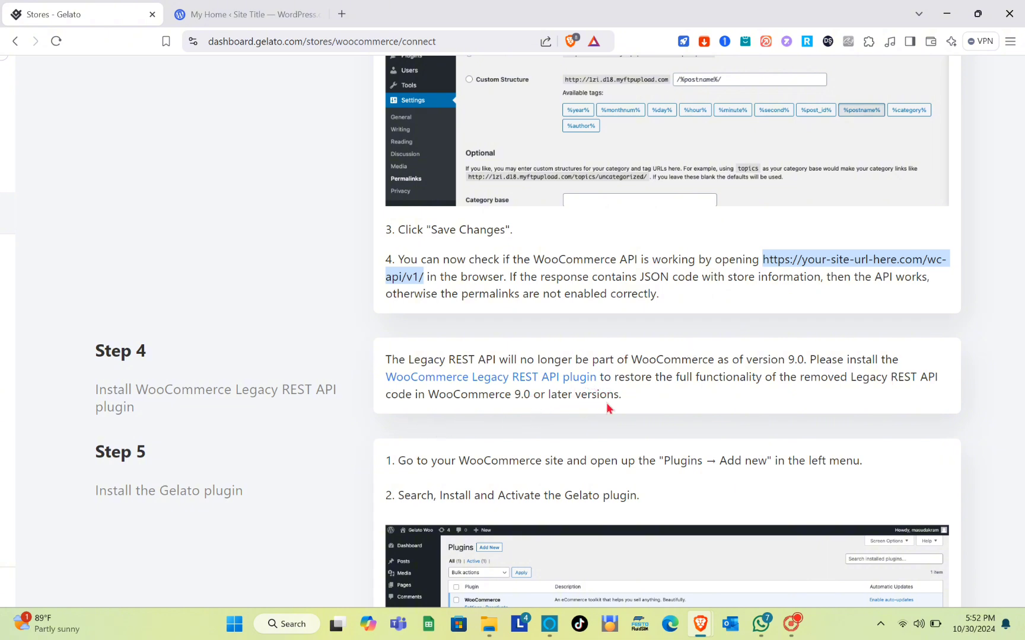
Reset and enlarge the zoom, then read Steps 4 and 5 on the Legacy REST API and Gelato plugins.
{"action": "key", "text": "ctrl+0"}
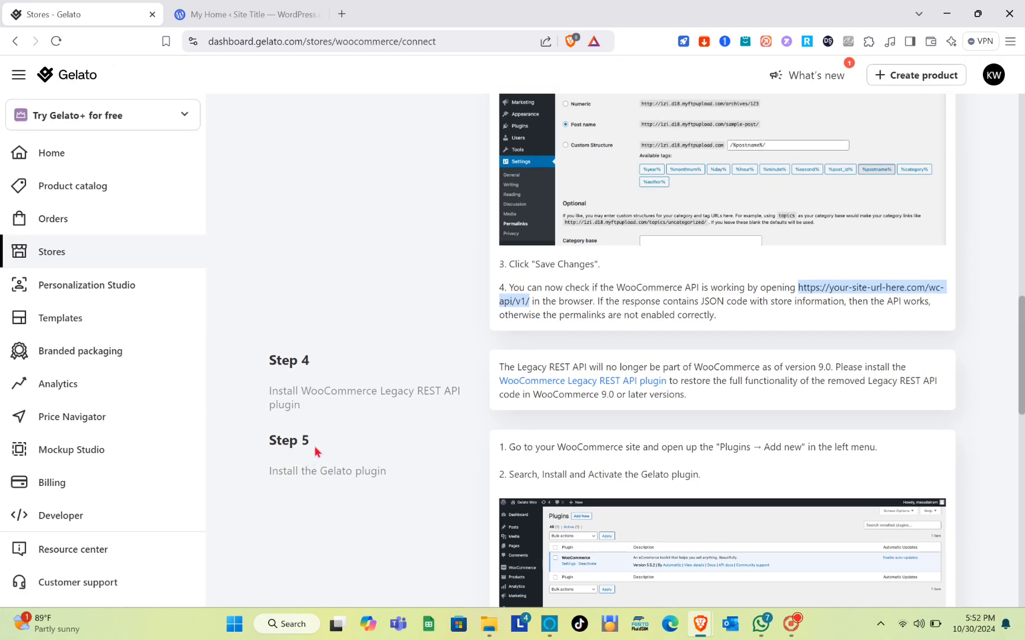
{"action": "key", "text": "ctrl+plus"}
{"action": "key", "text": "ctrl+plus"}
{"action": "scroll", "coordinate": [314, 447], "scroll_direction": "down", "scroll_amount": 1}
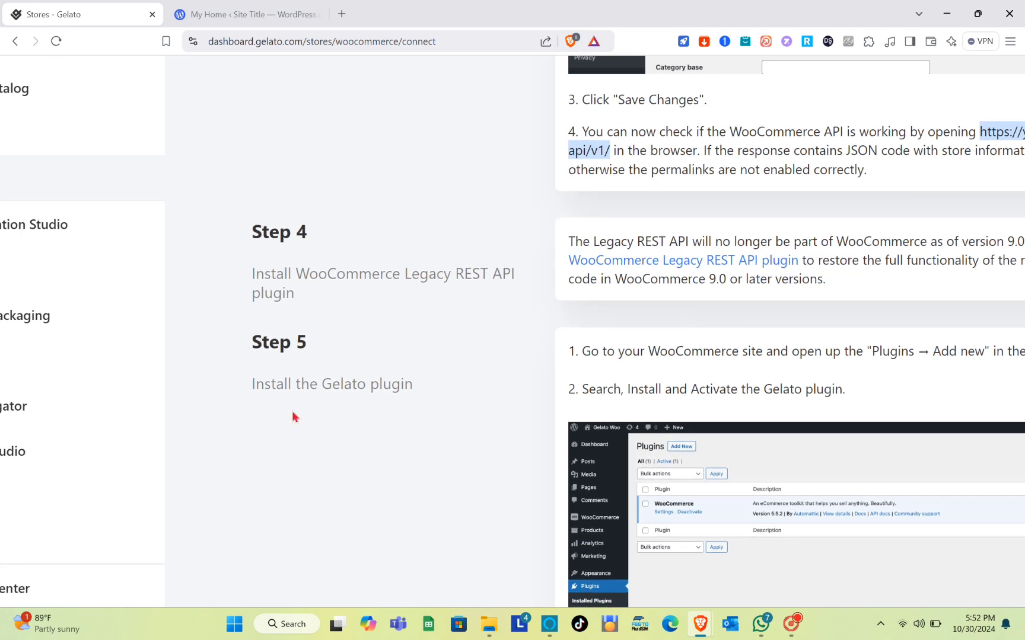
{"action": "scroll", "coordinate": [308, 377], "scroll_direction": "right", "scroll_amount": 4}
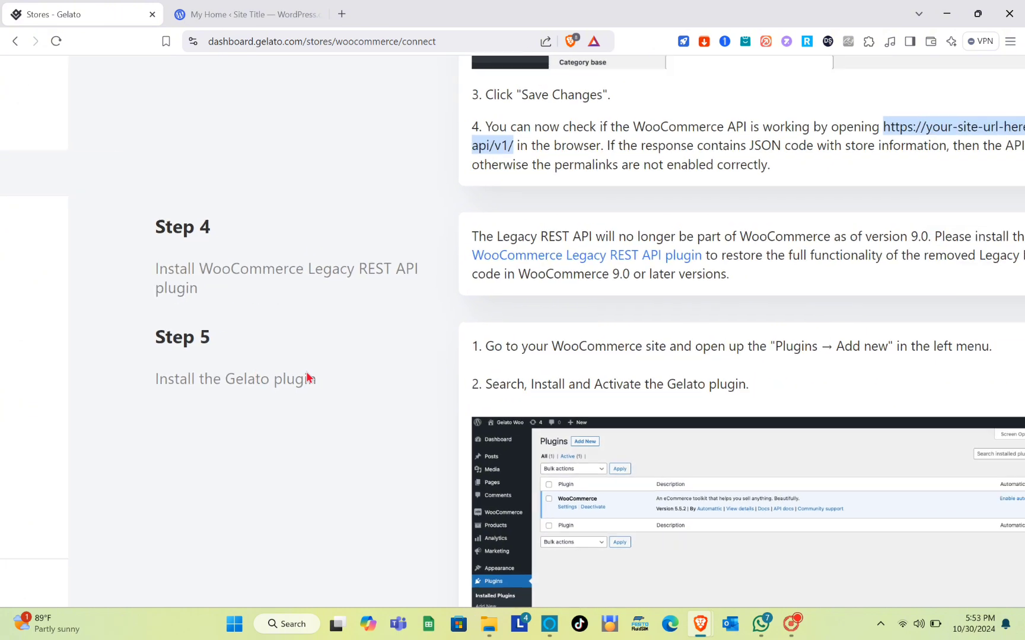
{"action": "scroll", "coordinate": [593, 376], "scroll_direction": "down", "scroll_amount": 1}
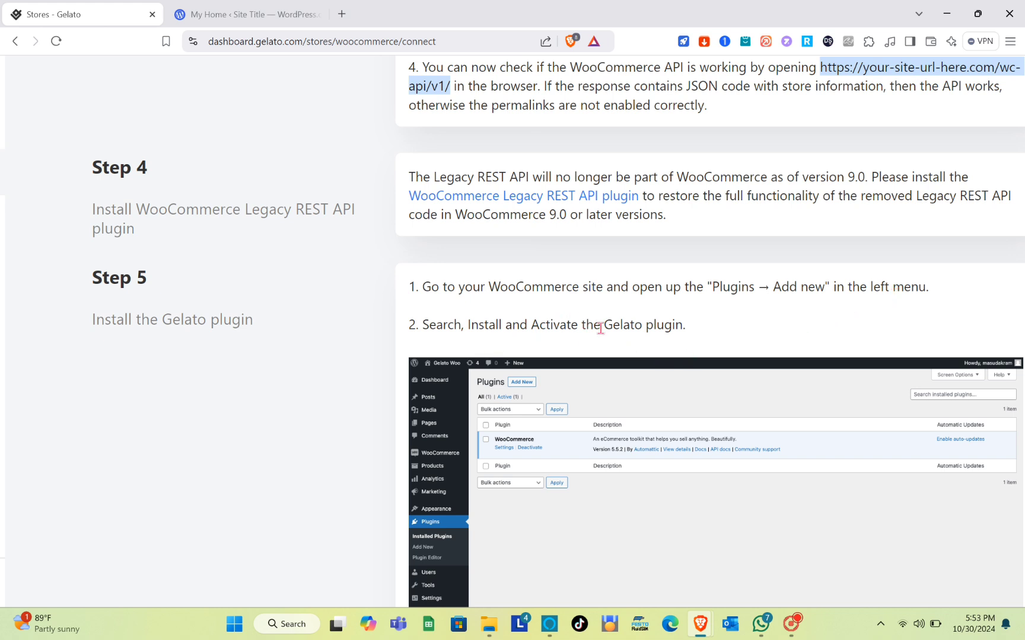
{"action": "scroll", "coordinate": [674, 354], "scroll_direction": "right", "scroll_amount": 1}
{"action": "scroll", "coordinate": [673, 355], "scroll_direction": "right", "scroll_amount": 3}
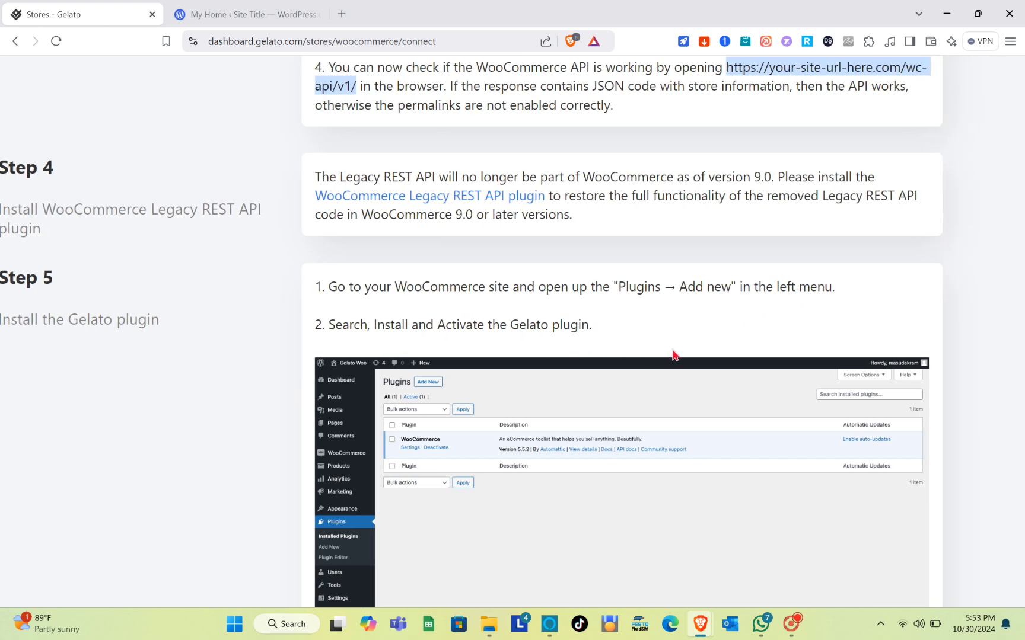
{"action": "scroll", "coordinate": [430, 415], "scroll_direction": "down", "scroll_amount": 5}
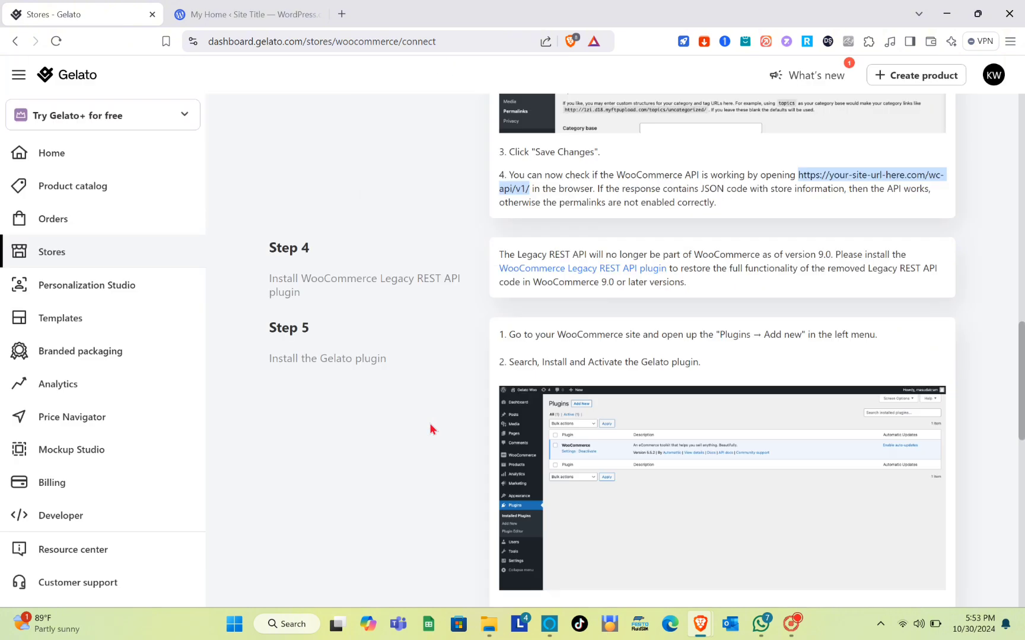
Search the WordPress.com plugin marketplace for 'gelato'.
{"action": "left_click", "coordinate": [200, 10]}
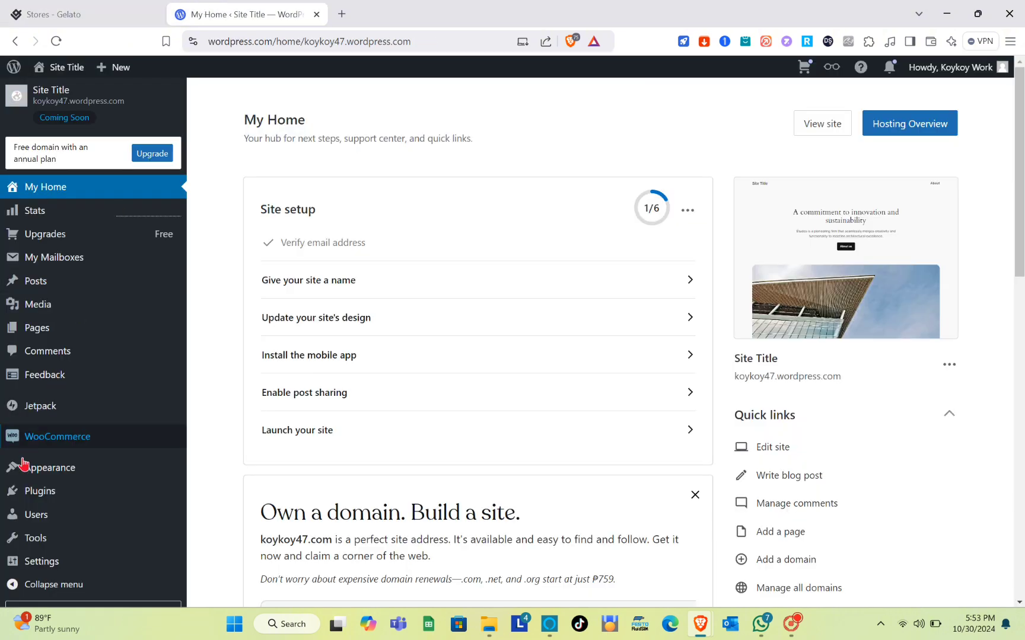
{"action": "left_click", "coordinate": [56, 504]}
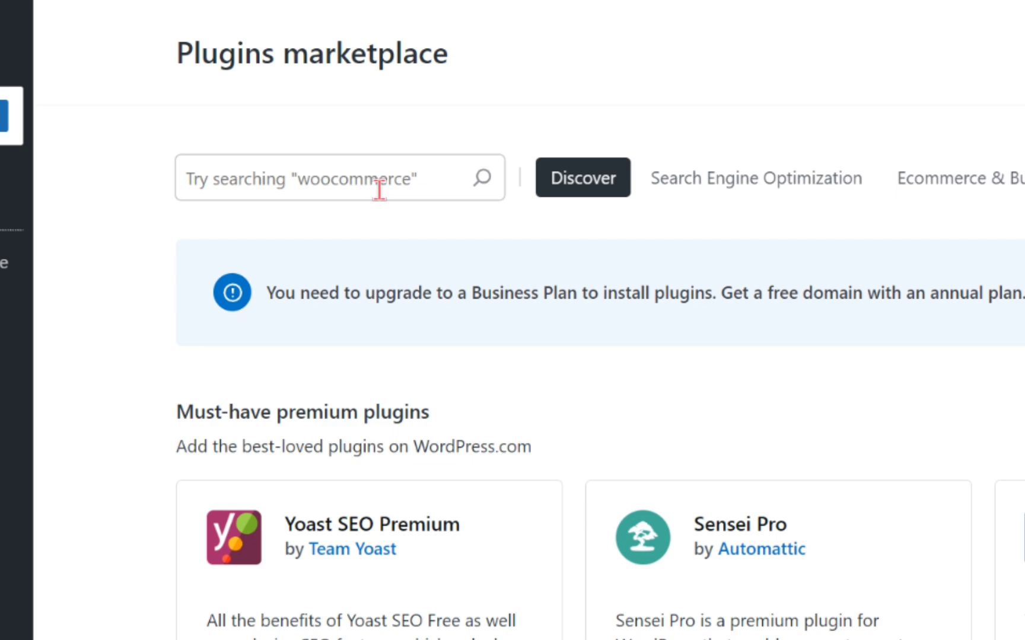
{"action": "left_click", "coordinate": [372, 186]}
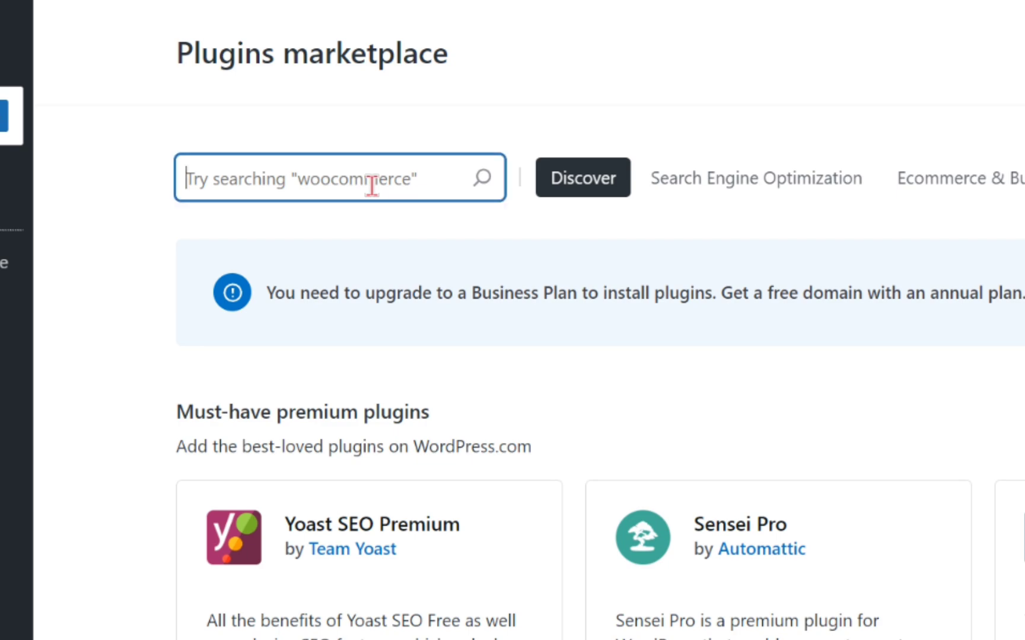
{"action": "type", "text": "gelat"}
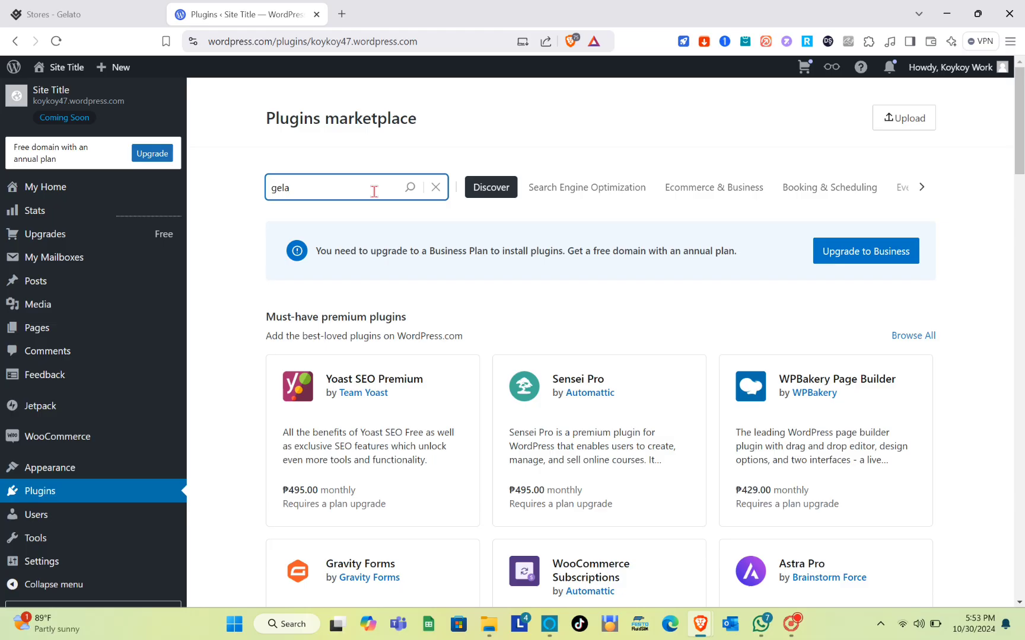
{"action": "type", "text": "o"}
{"action": "key", "text": "Return"}
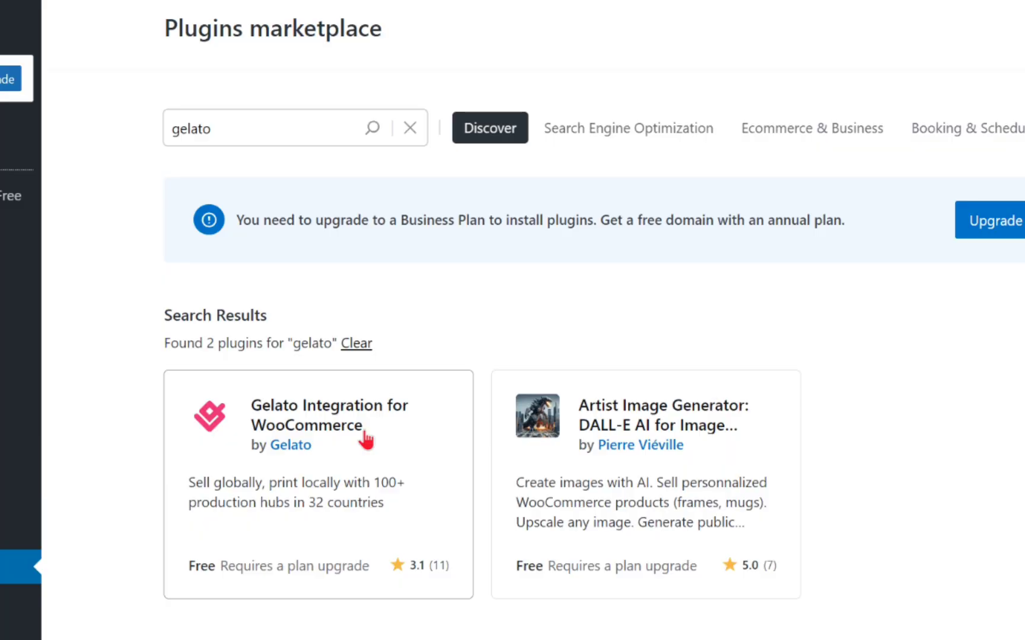
Open the Gelato Integration for WooCommerce plugin page and check its ₱1,900/month Business-plan upgrade requirement.
{"action": "left_click", "coordinate": [365, 440]}
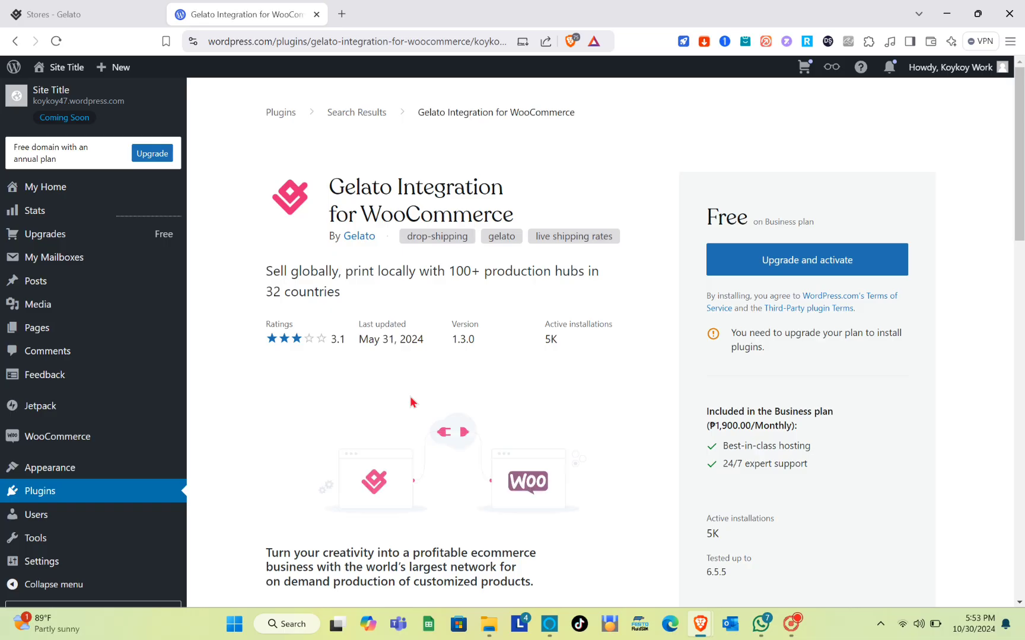
{"action": "scroll", "coordinate": [614, 306], "scroll_direction": "down", "scroll_amount": 3}
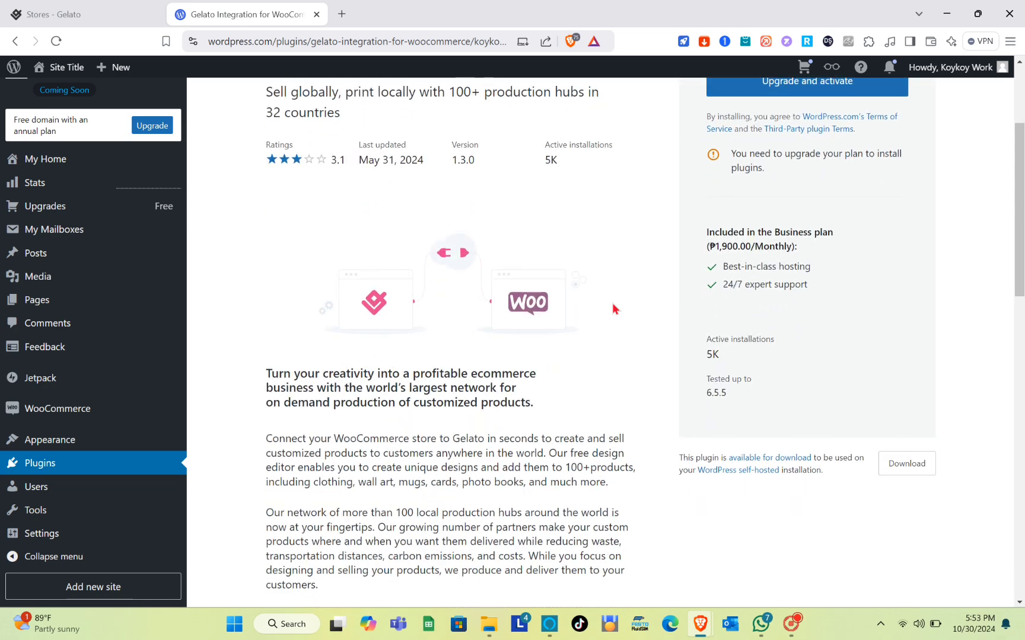
{"action": "scroll", "coordinate": [614, 305], "scroll_direction": "up", "scroll_amount": 3}
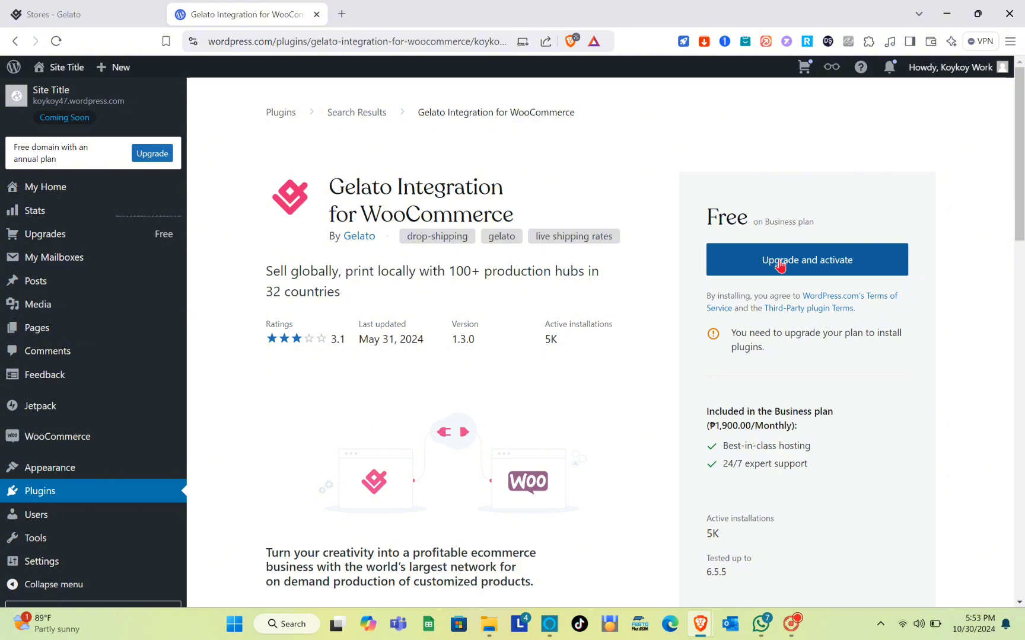
{"action": "scroll", "coordinate": [779, 265], "scroll_direction": "down", "scroll_amount": 10}
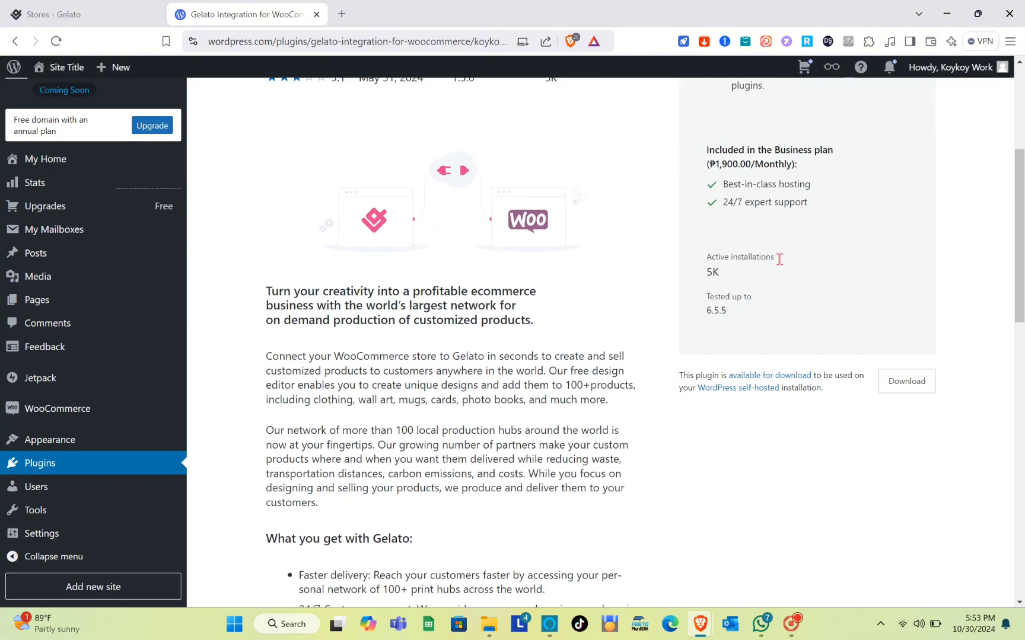
{"action": "scroll", "coordinate": [781, 266], "scroll_direction": "down", "scroll_amount": 5}
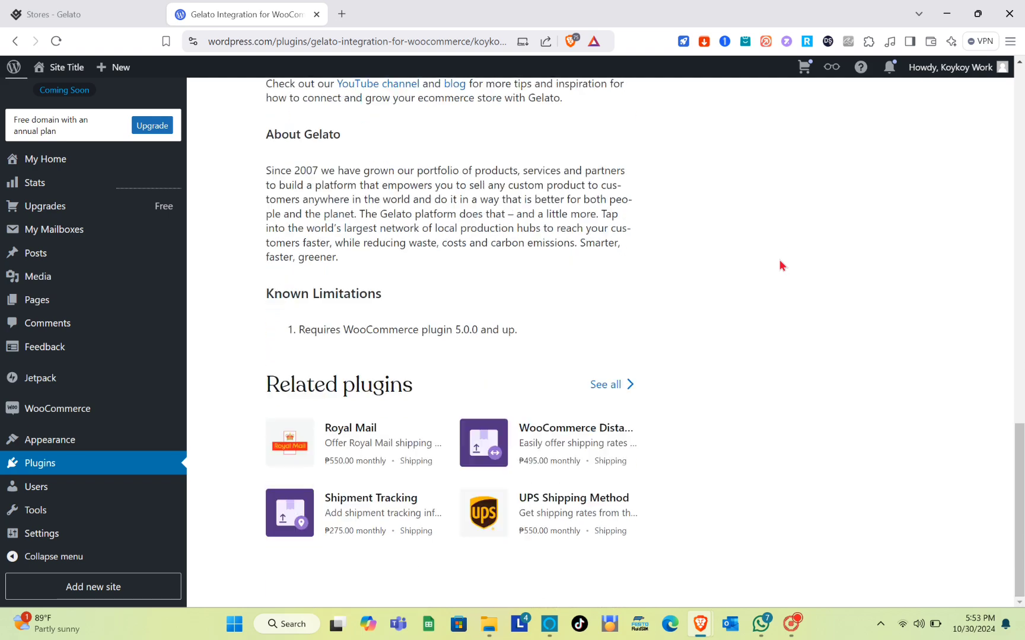
{"action": "scroll", "coordinate": [780, 265], "scroll_direction": "up", "scroll_amount": 15}
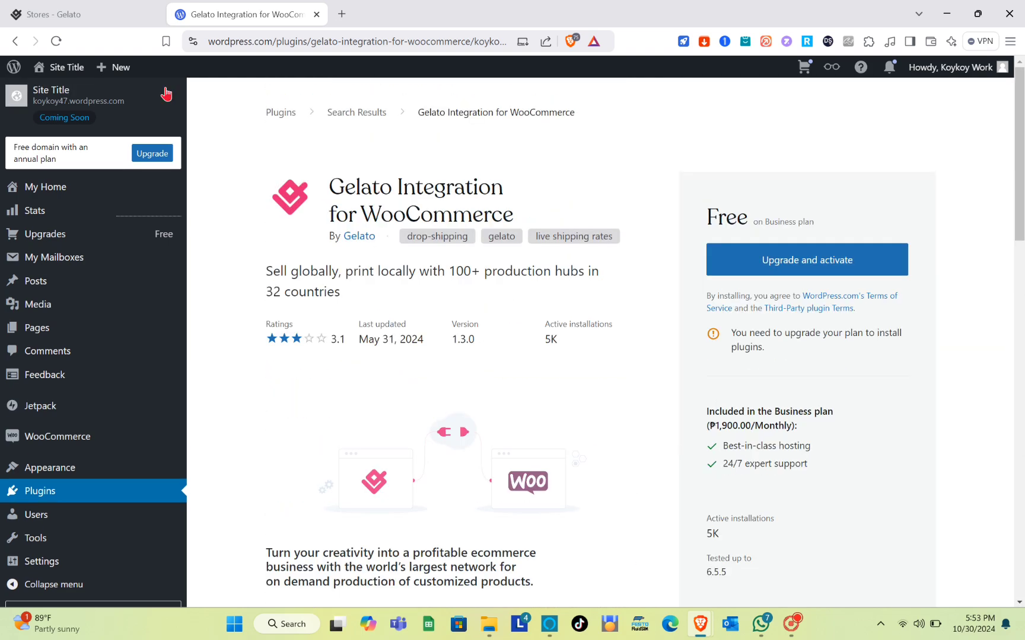
Read the guide's Step 6 on approving Gelato's store access and Step 7 on adding products.
{"action": "left_click", "coordinate": [83, 15]}
{"action": "scroll", "coordinate": [478, 205], "scroll_direction": "down", "scroll_amount": 6}
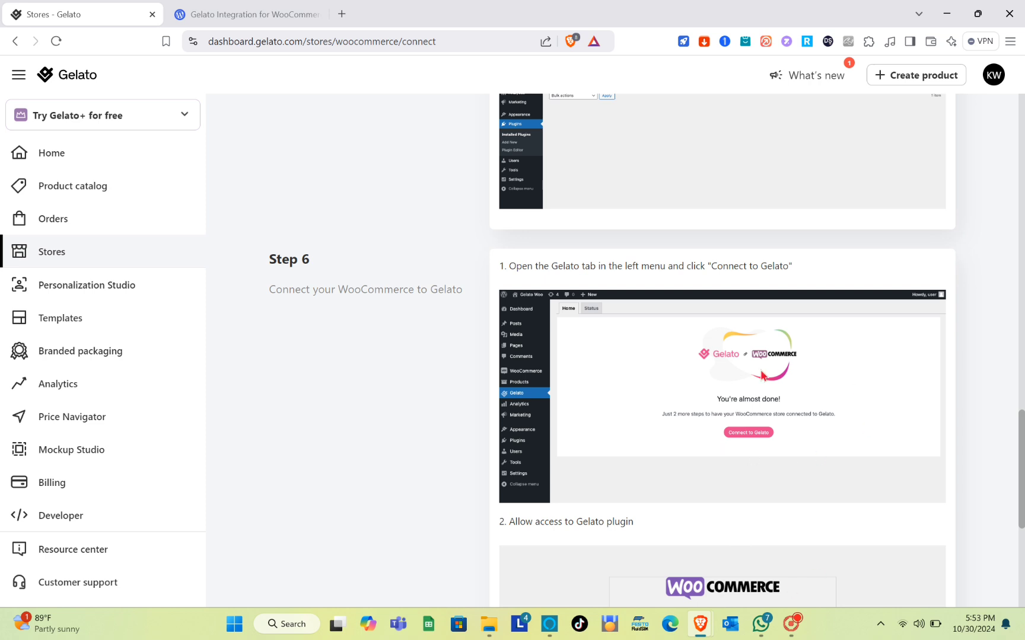
{"action": "scroll", "coordinate": [739, 461], "scroll_direction": "down", "scroll_amount": 5}
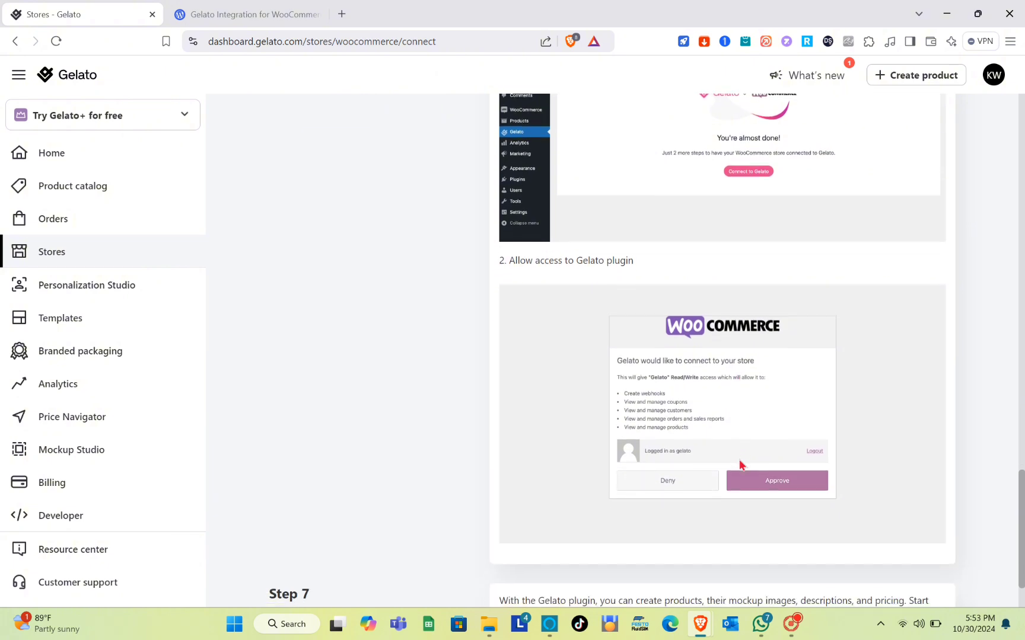
{"action": "scroll", "coordinate": [686, 433], "scroll_direction": "down", "scroll_amount": 1}
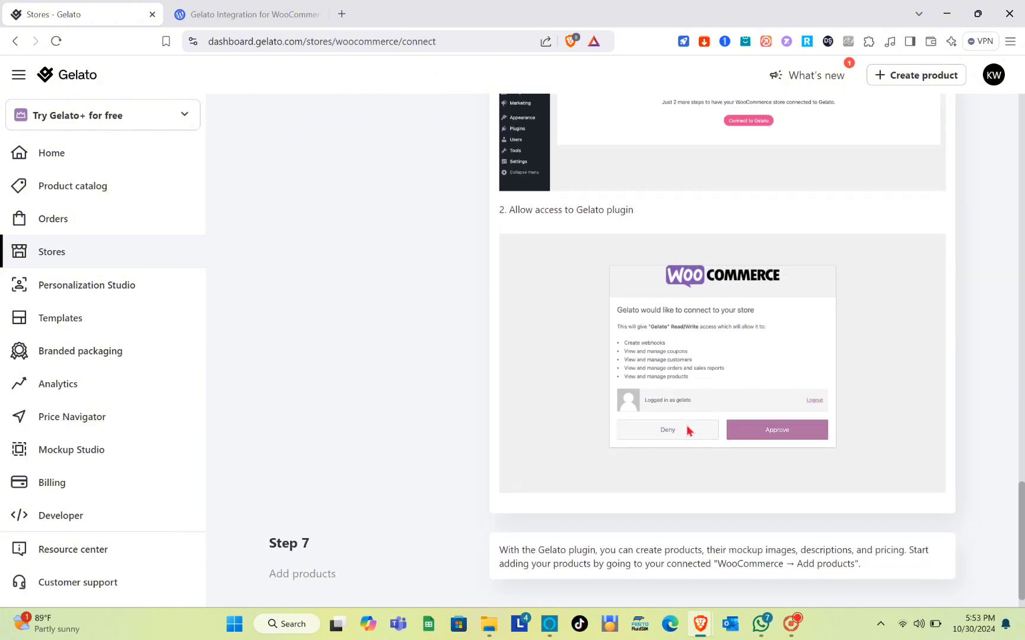
{"action": "scroll", "coordinate": [629, 228], "scroll_direction": "down", "scroll_amount": 1}
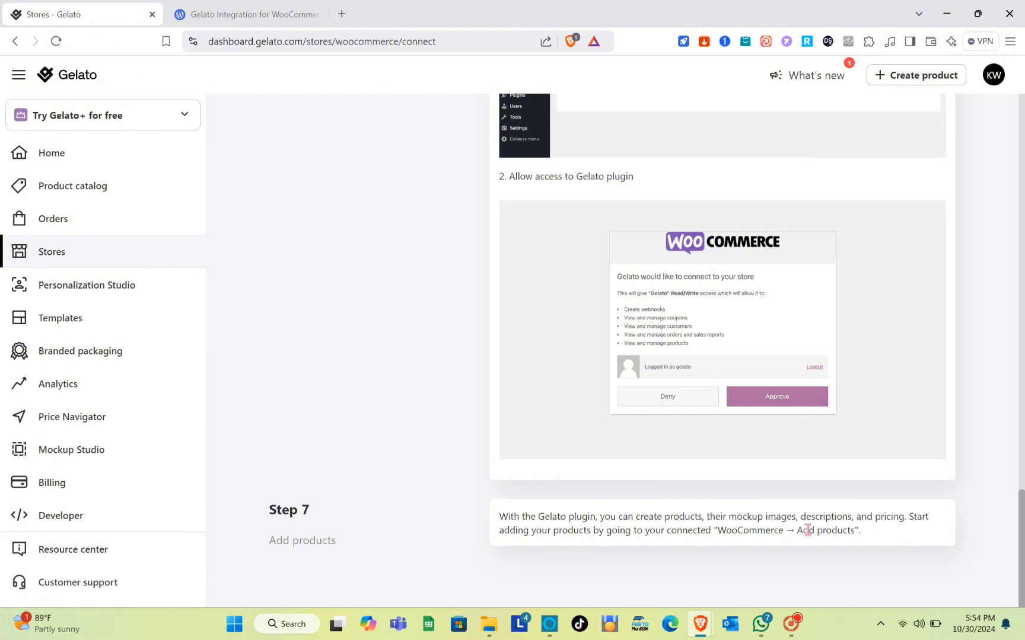
{"action": "left_click", "coordinate": [240, 8]}
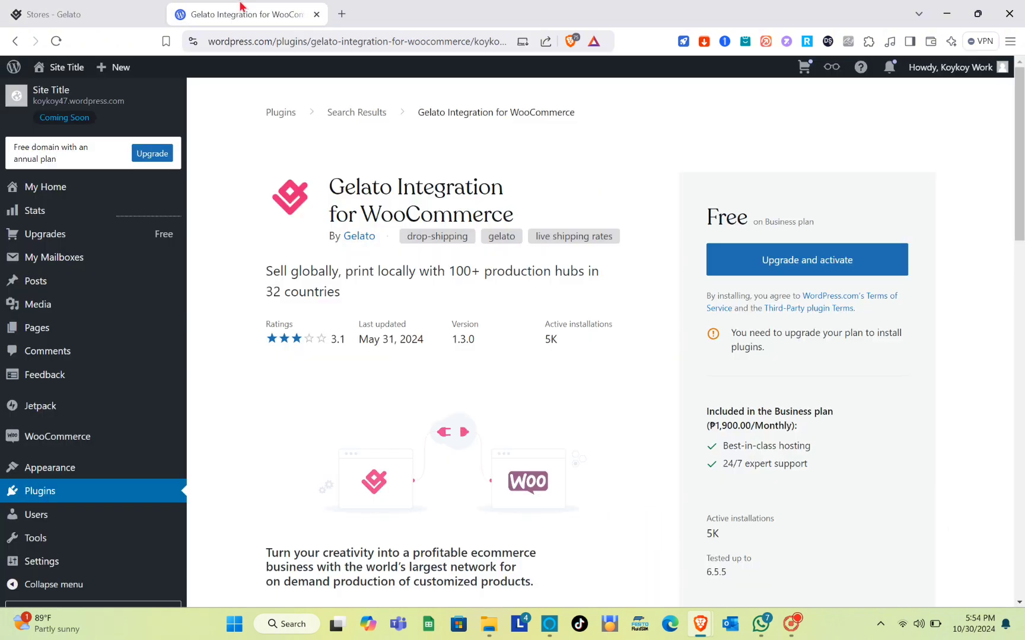
{"action": "left_click", "coordinate": [70, 7]}
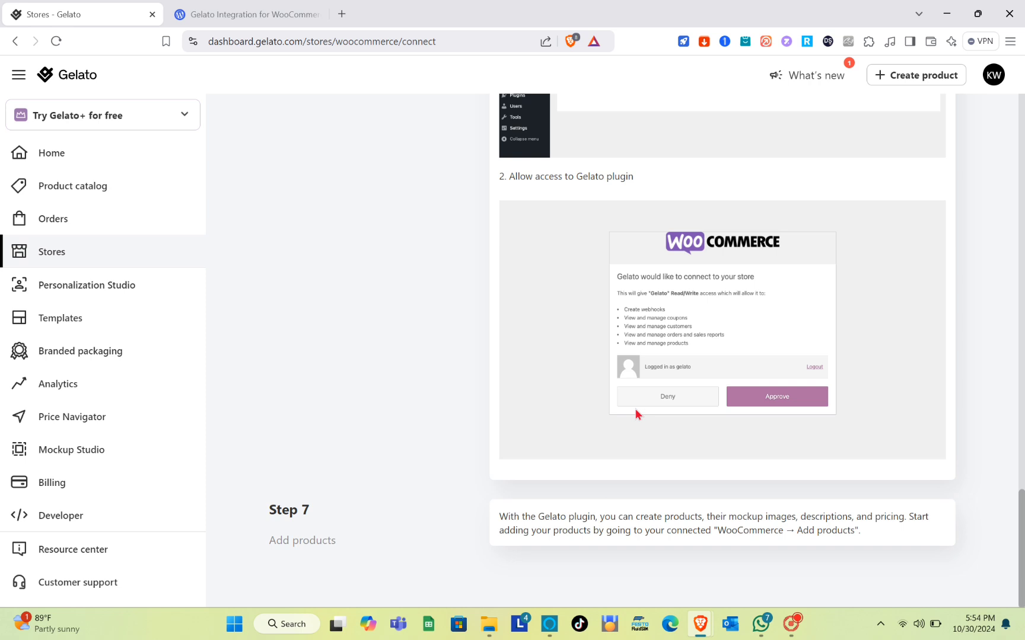